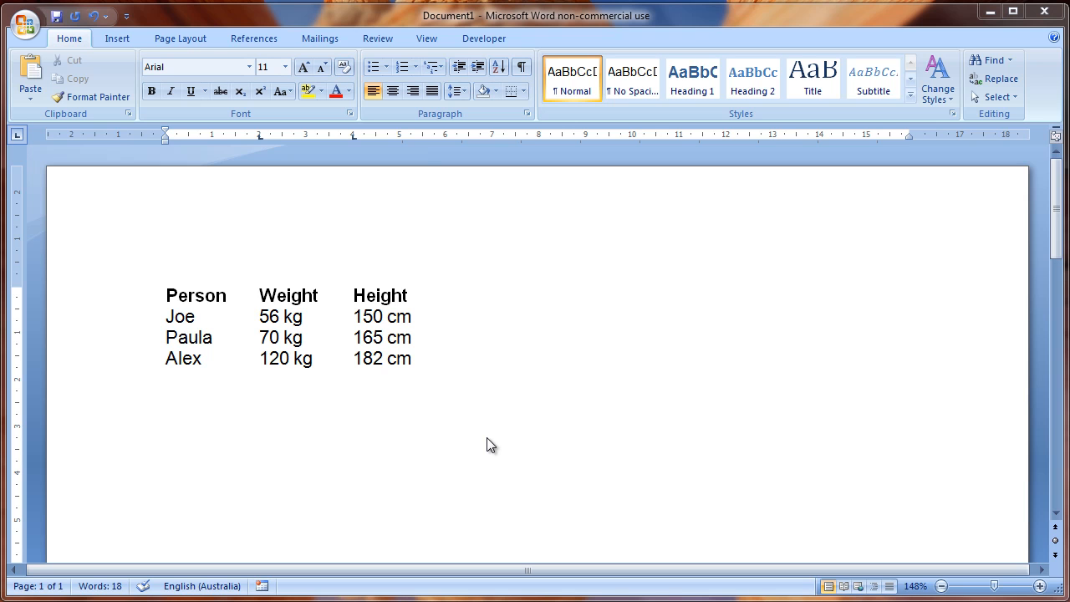
Select all four lines of the tabbed Person, Weight and Height list and open the Convert Text to Table settings.
left_click(458, 368)
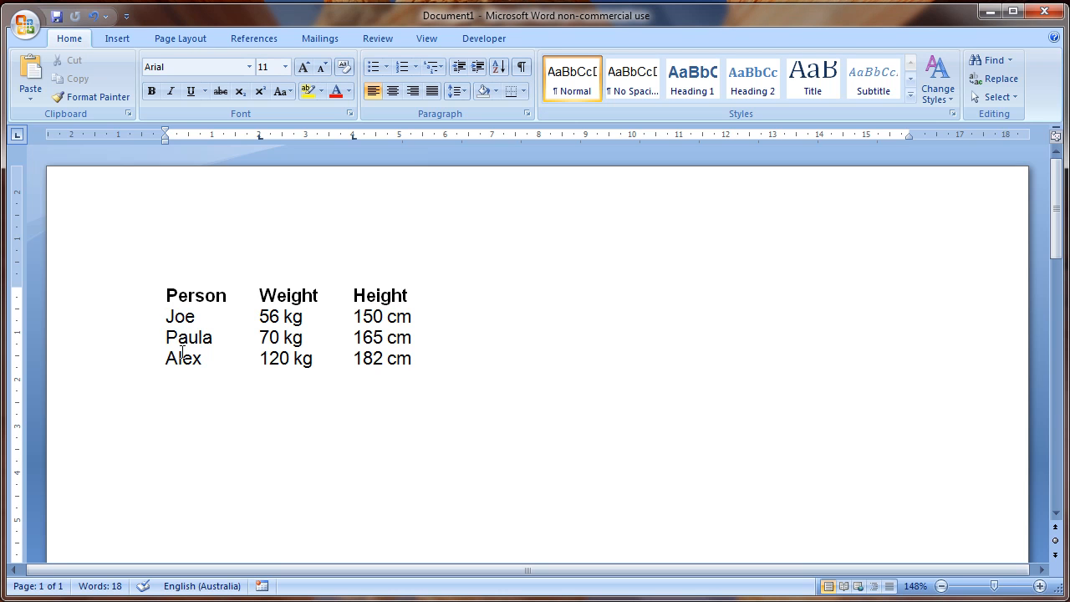
left_click_drag(454, 360, 137, 279)
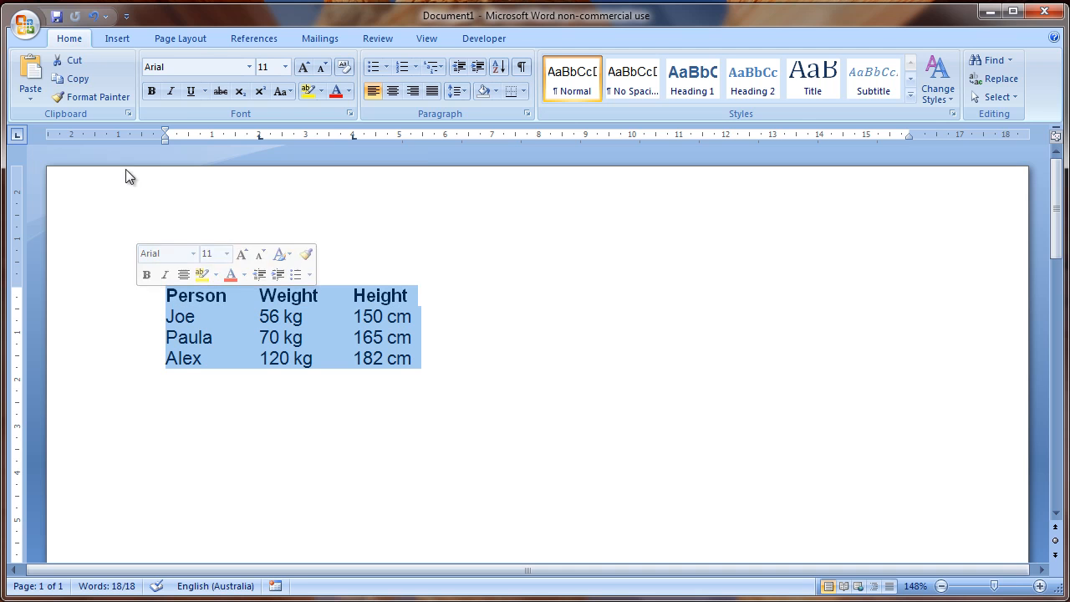
left_click(117, 39)
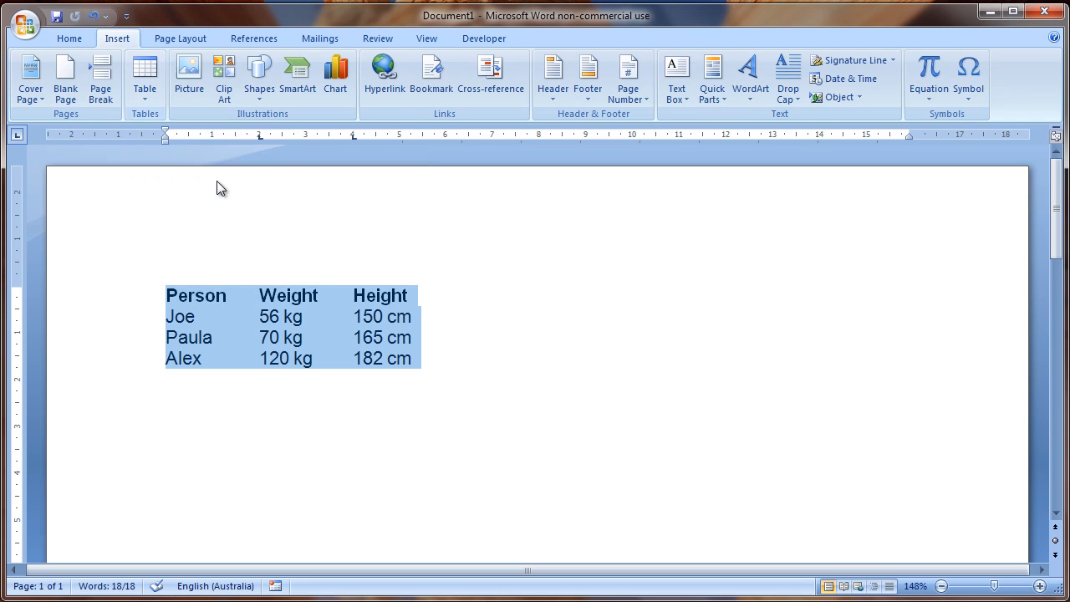
left_click(147, 96)
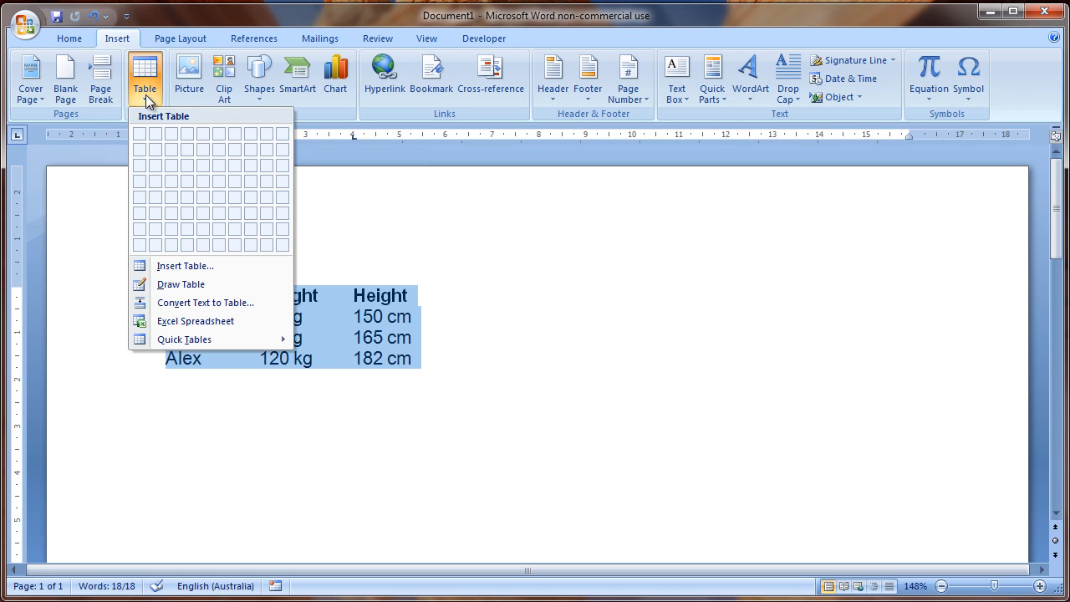
left_click(229, 306)
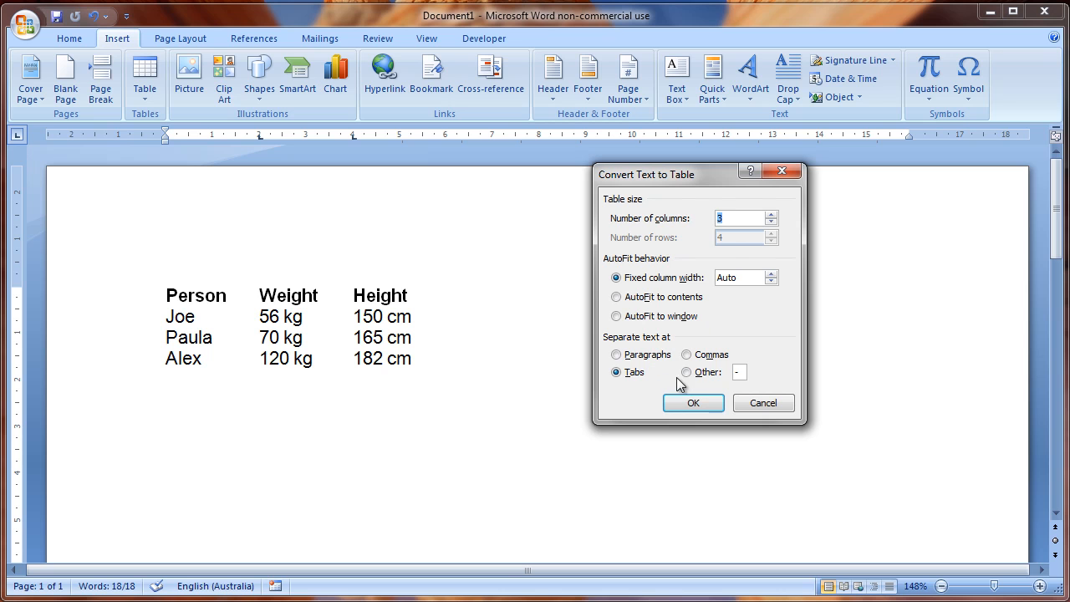
Convert the selected list to a three-column table, separating text at tabs and using a fixed column width of Auto.
left_click(628, 357)
left_click(619, 373)
left_click(686, 356)
left_click(686, 372)
left_click(626, 375)
left_click(619, 299)
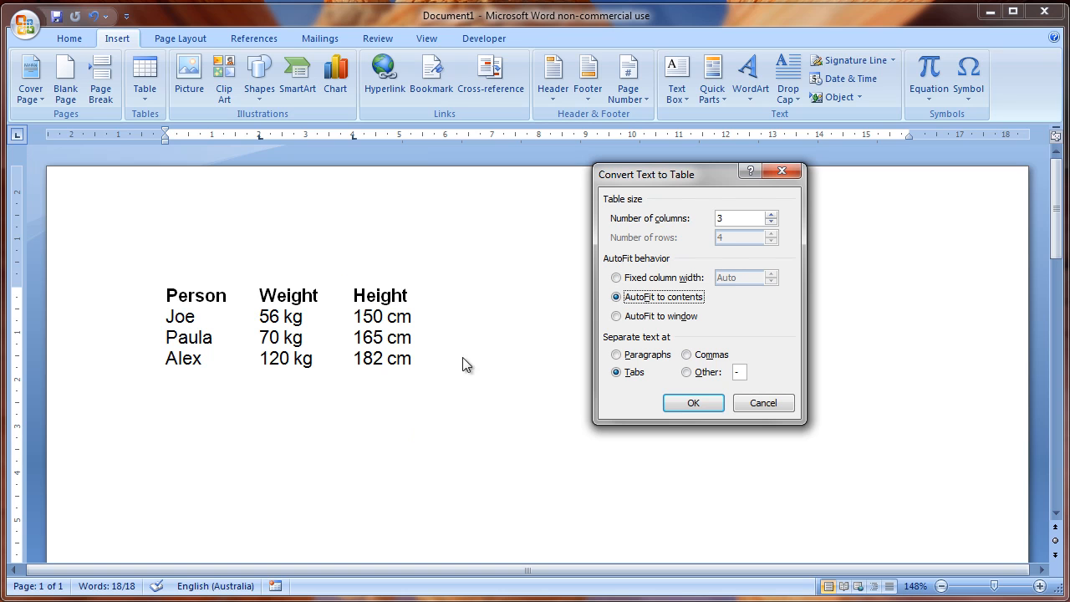
left_click(617, 317)
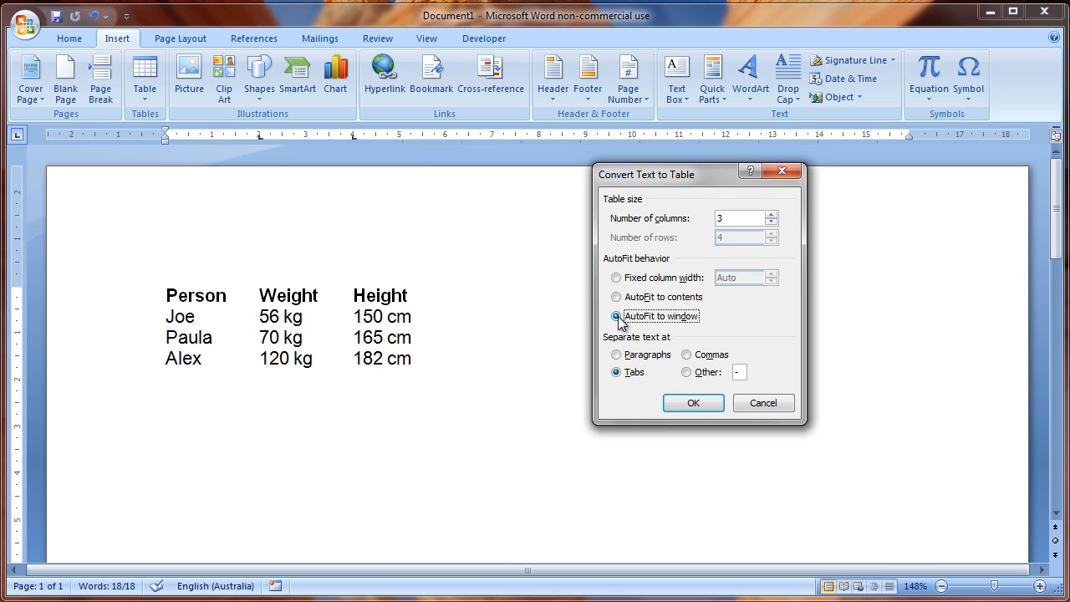
left_click(617, 297)
left_click(622, 279)
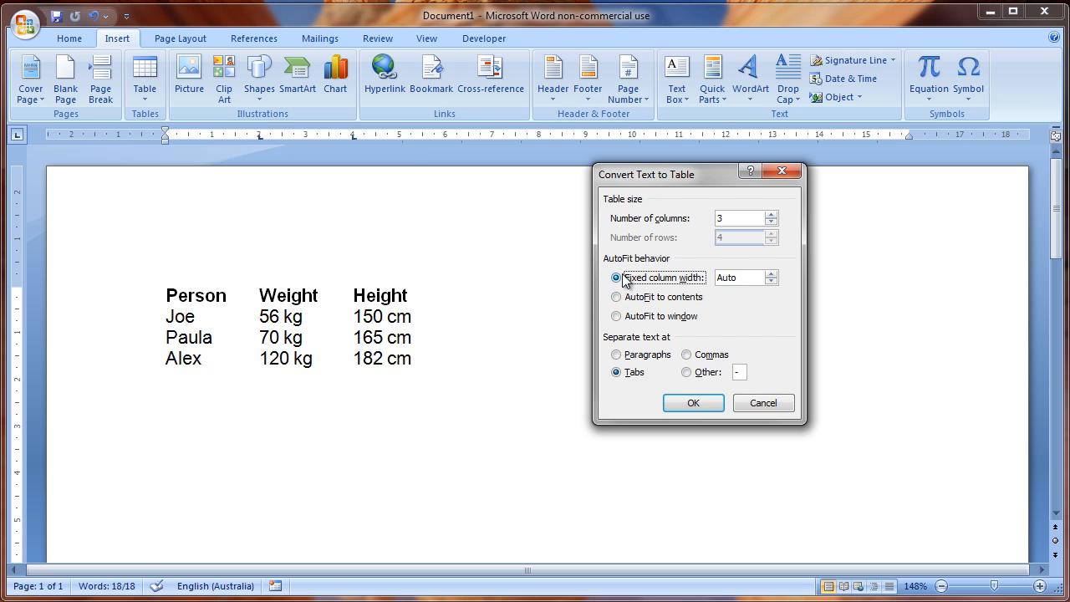
left_click(690, 401)
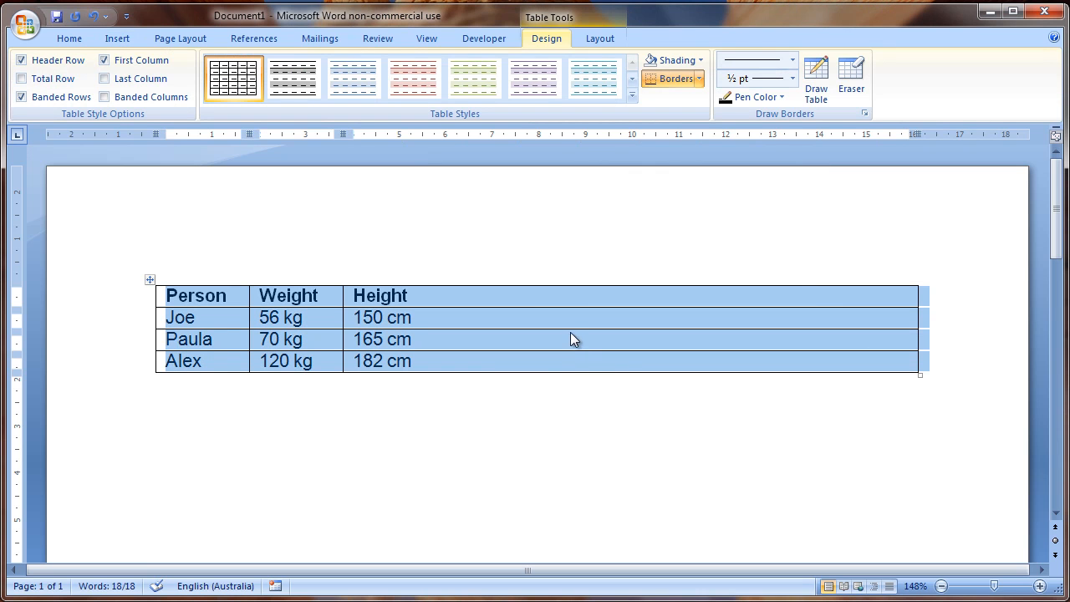
AutoFit the new table's columns to their contents and place the cursor below the table.
left_click(571, 336)
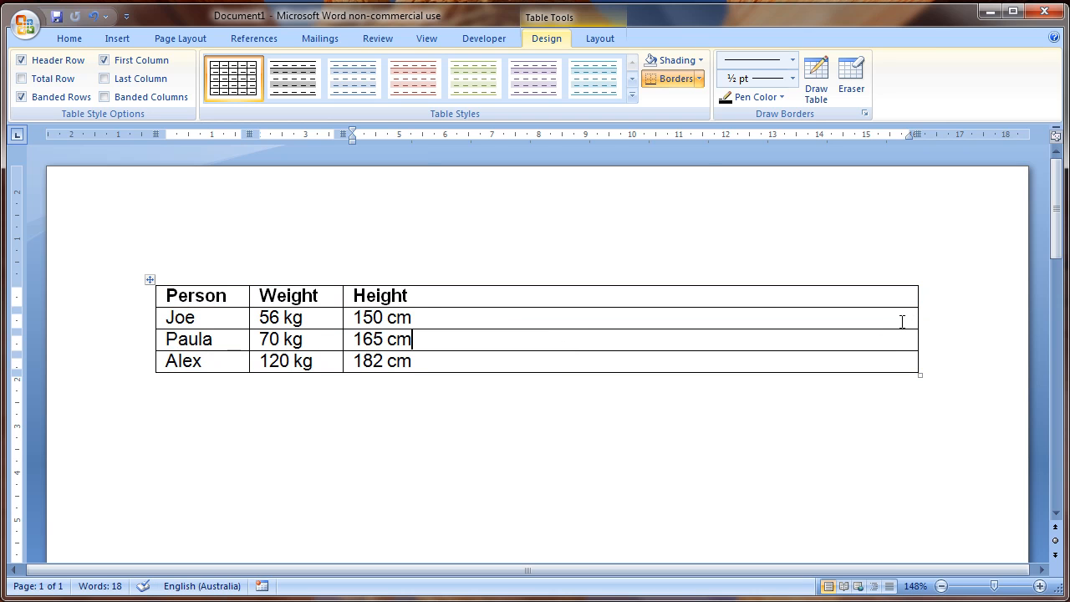
left_click(600, 38)
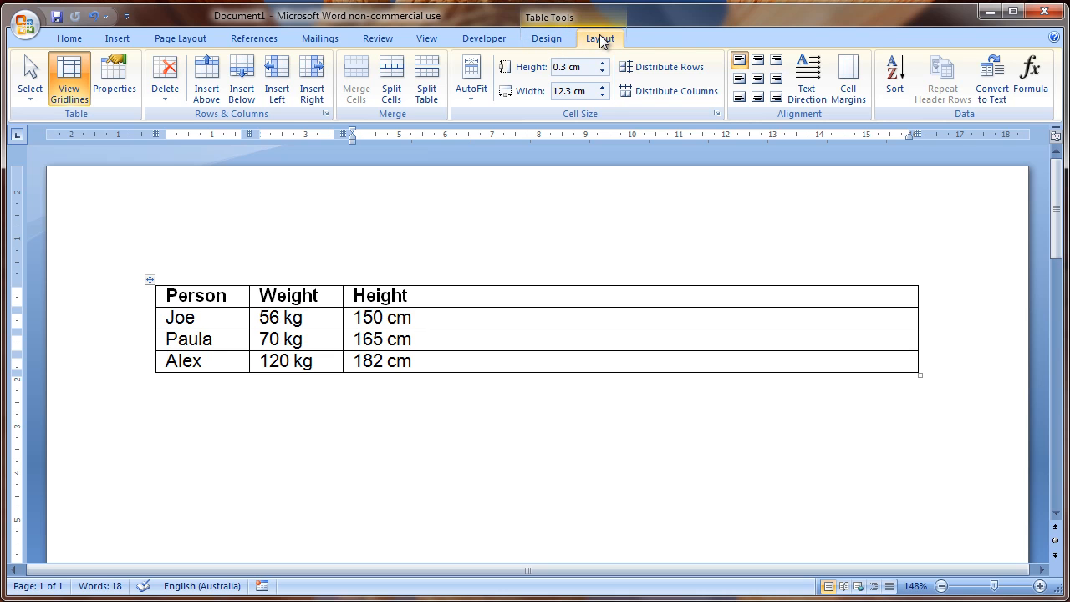
left_click(475, 99)
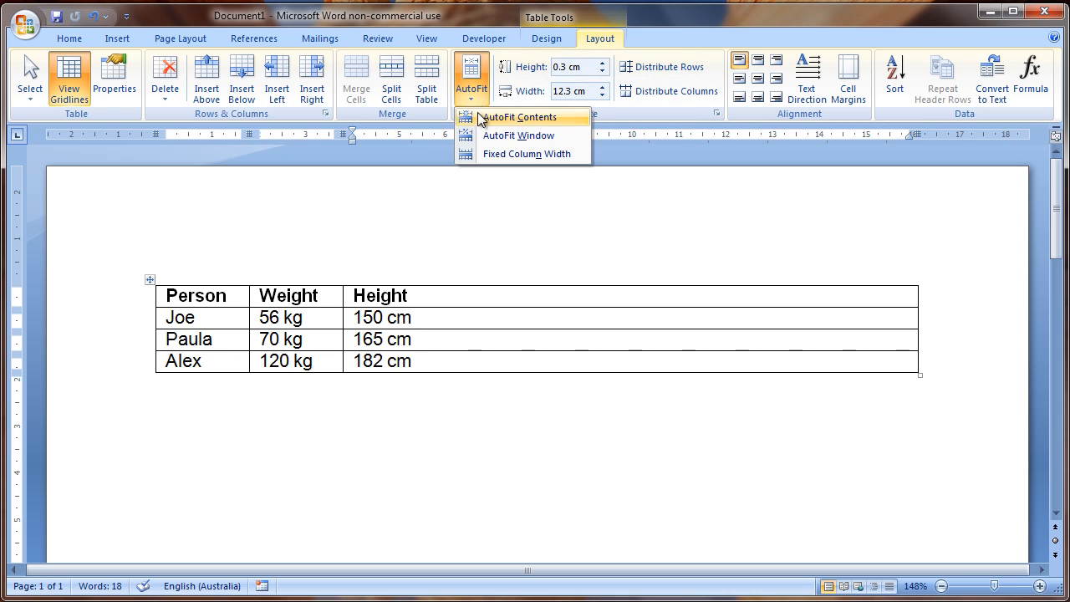
left_click(481, 119)
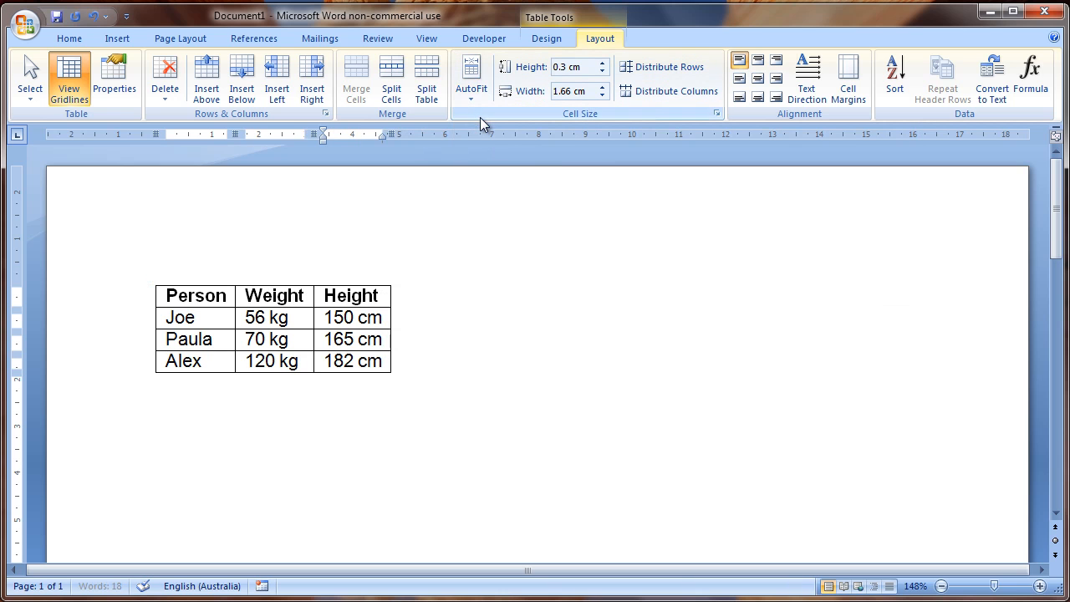
left_click(397, 402)
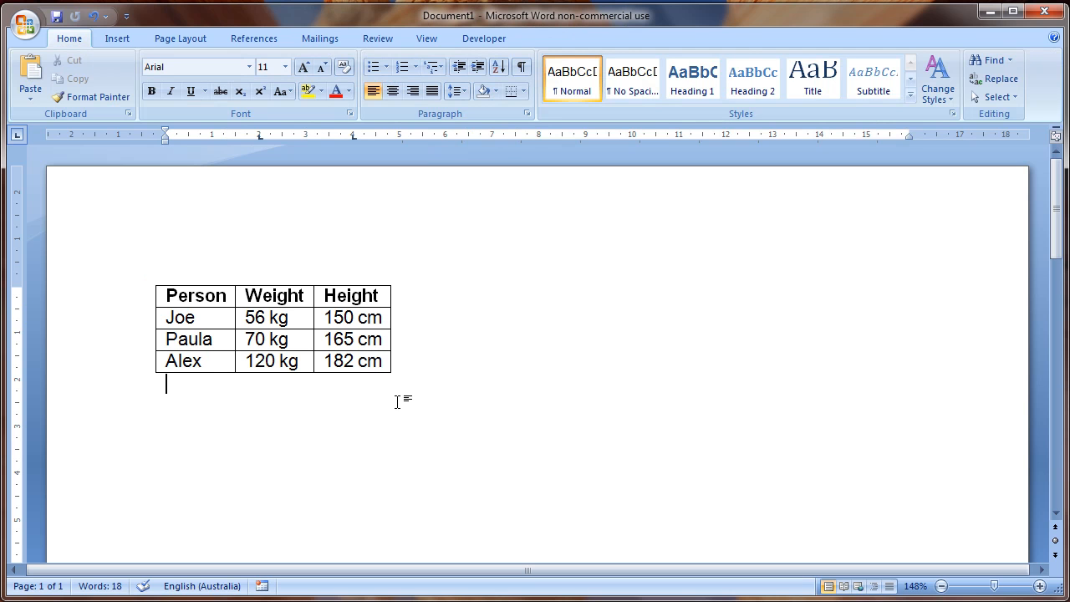
Try converting the whole table to text separated with tabs, and undo the conversion.
left_click(218, 295)
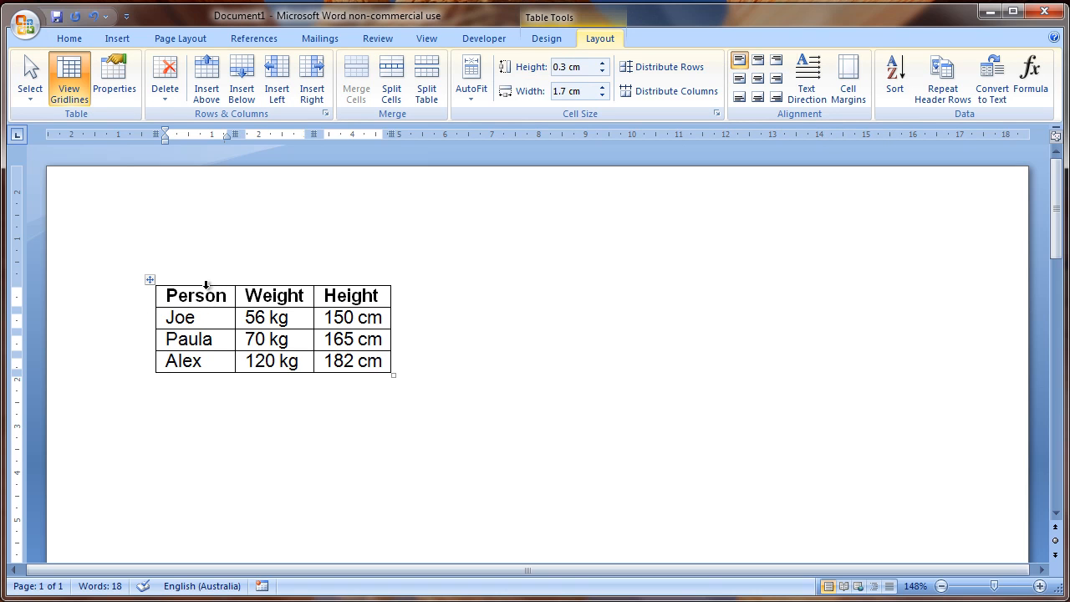
left_click(149, 280)
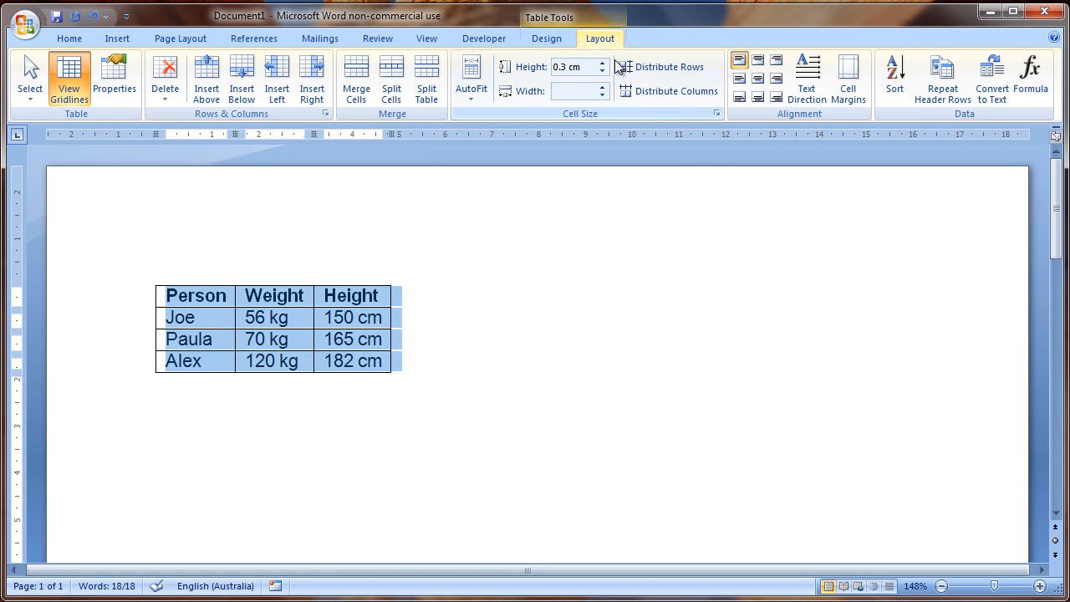
left_click(993, 94)
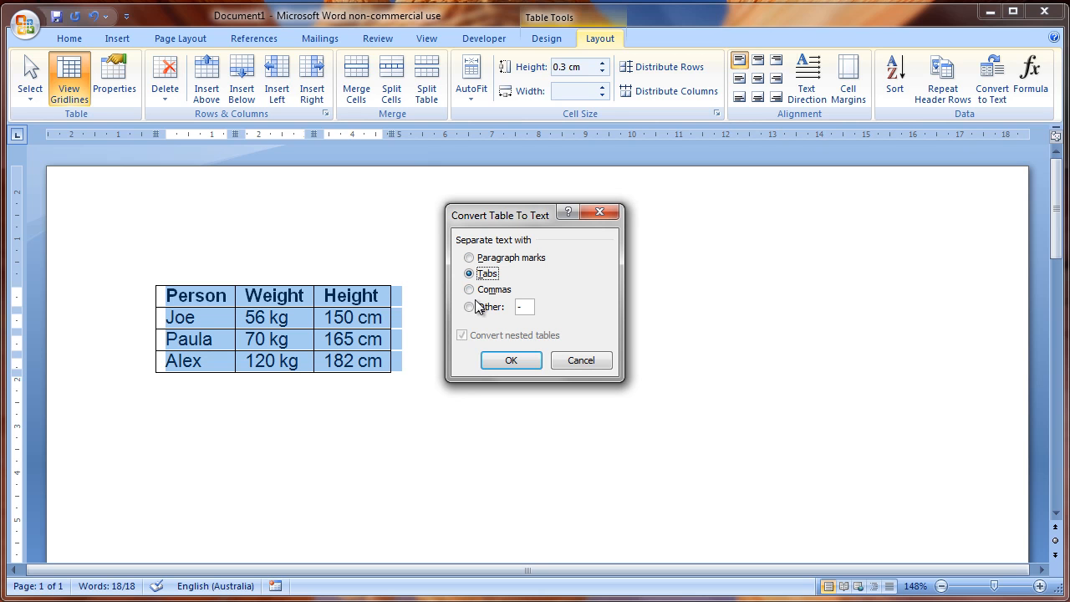
left_click(506, 367)
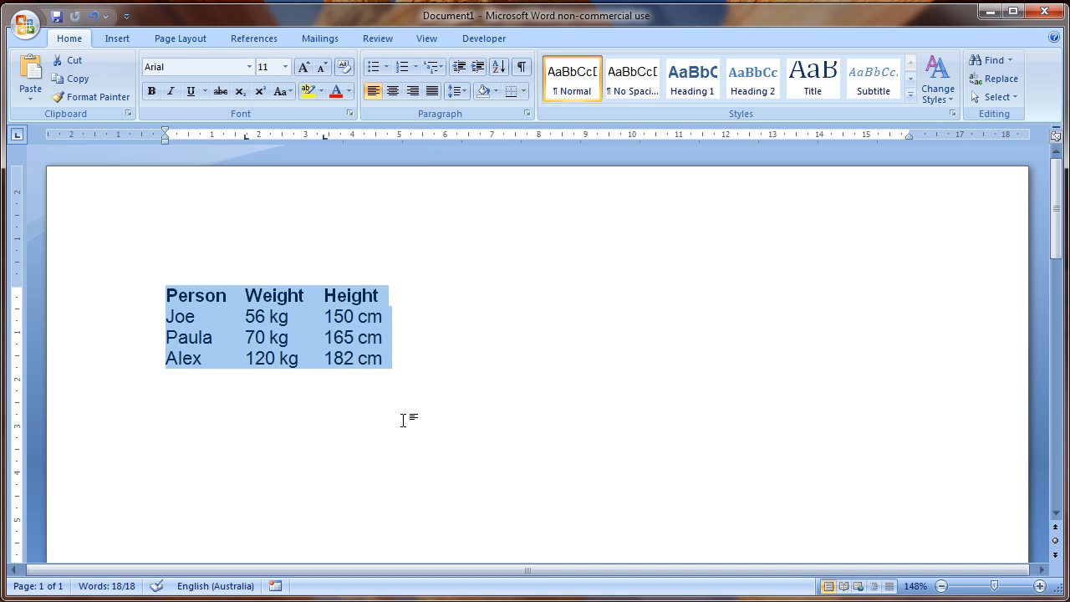
key("ctrl+z")
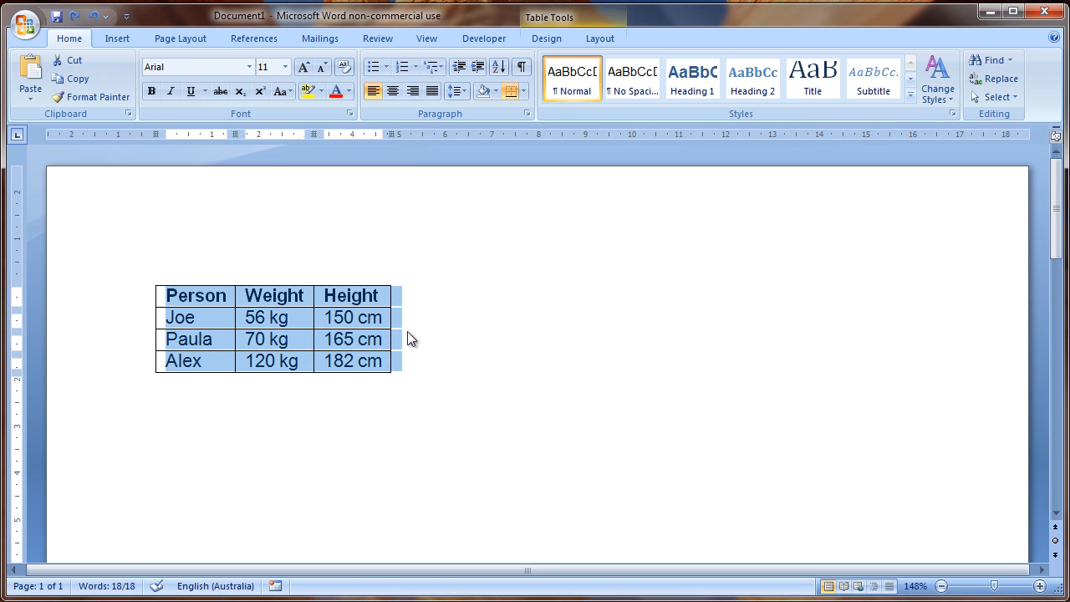
Try converting the table to text with a hyphen as the custom separator, and undo the conversion.
left_click(602, 39)
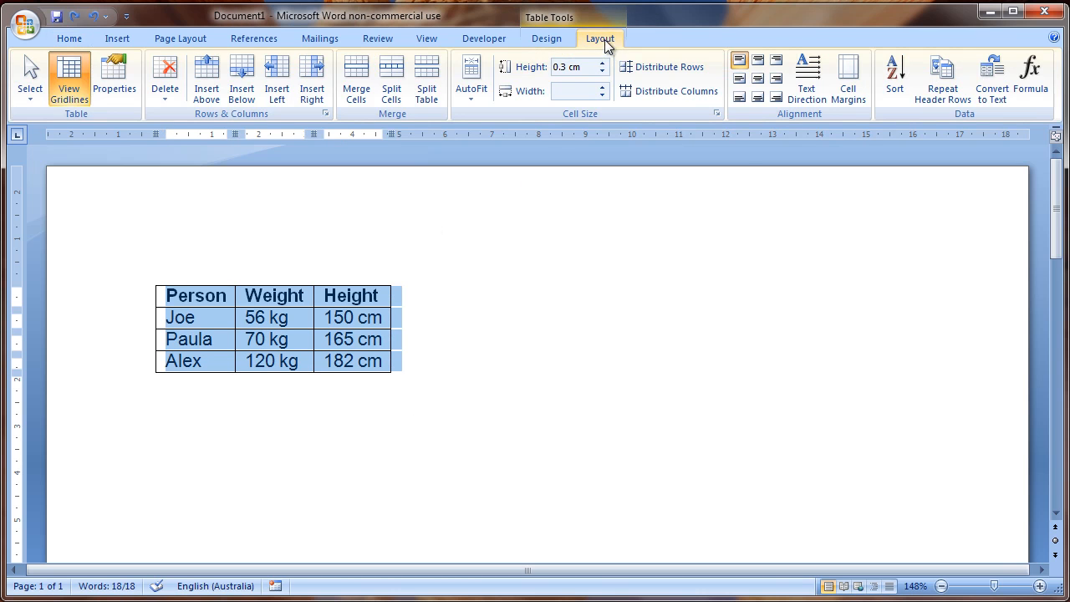
left_click(995, 92)
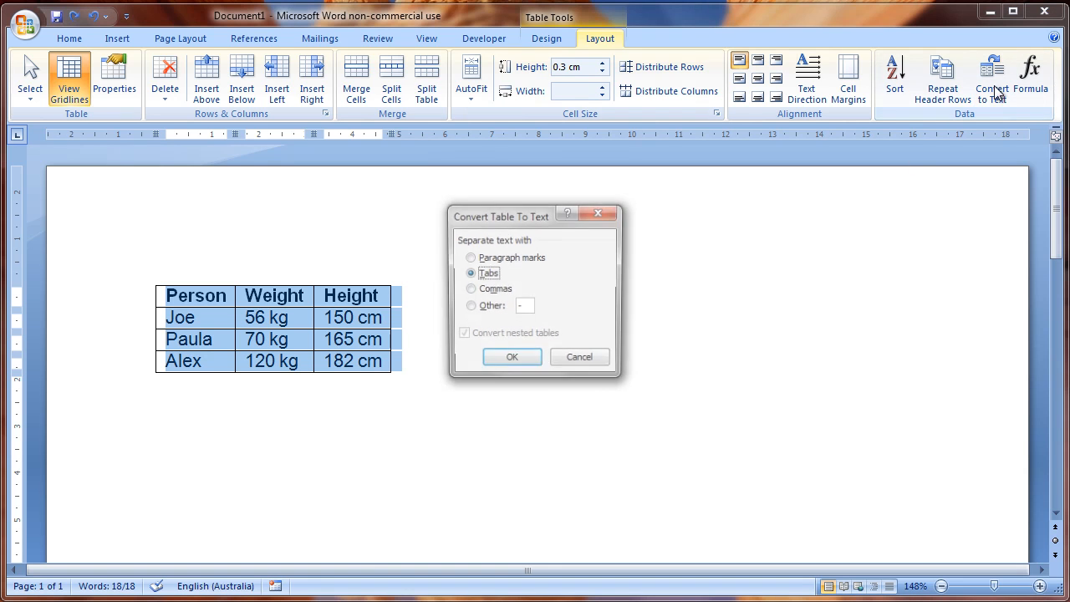
left_click(469, 308)
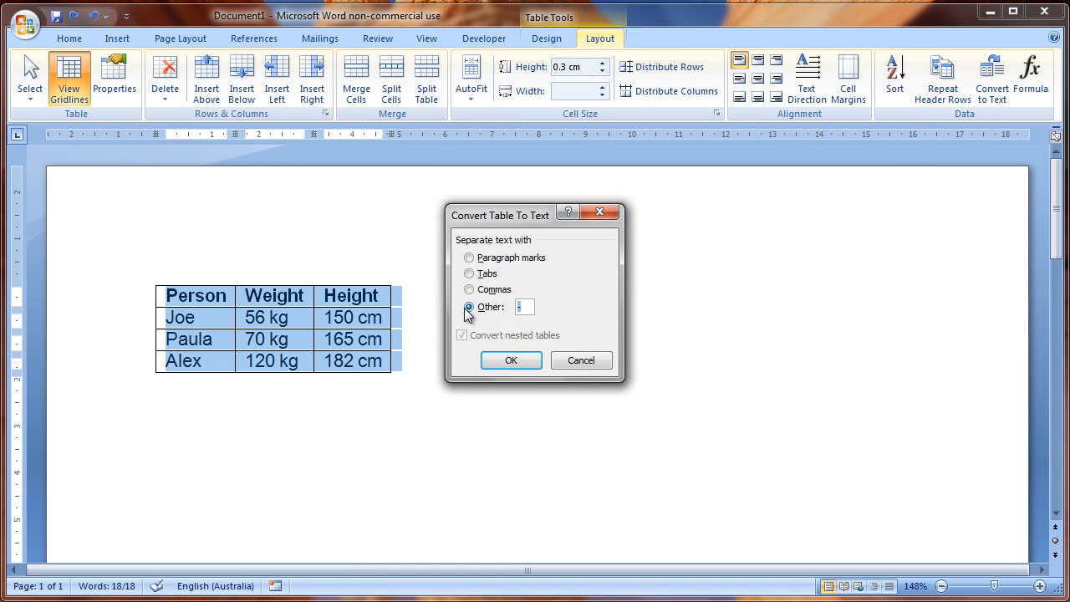
left_click(510, 361)
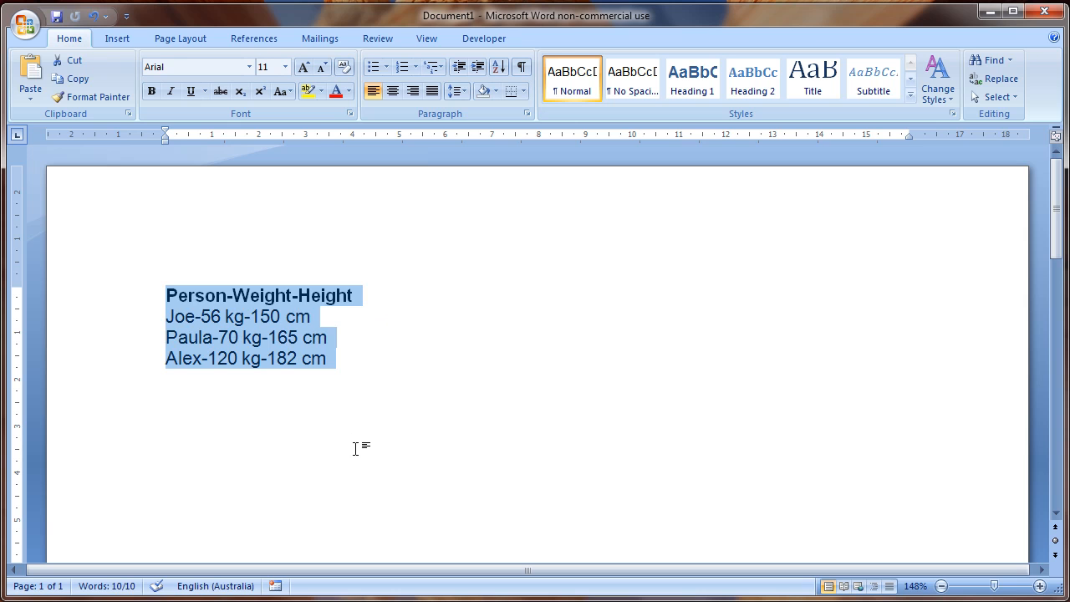
key("ctrl+z")
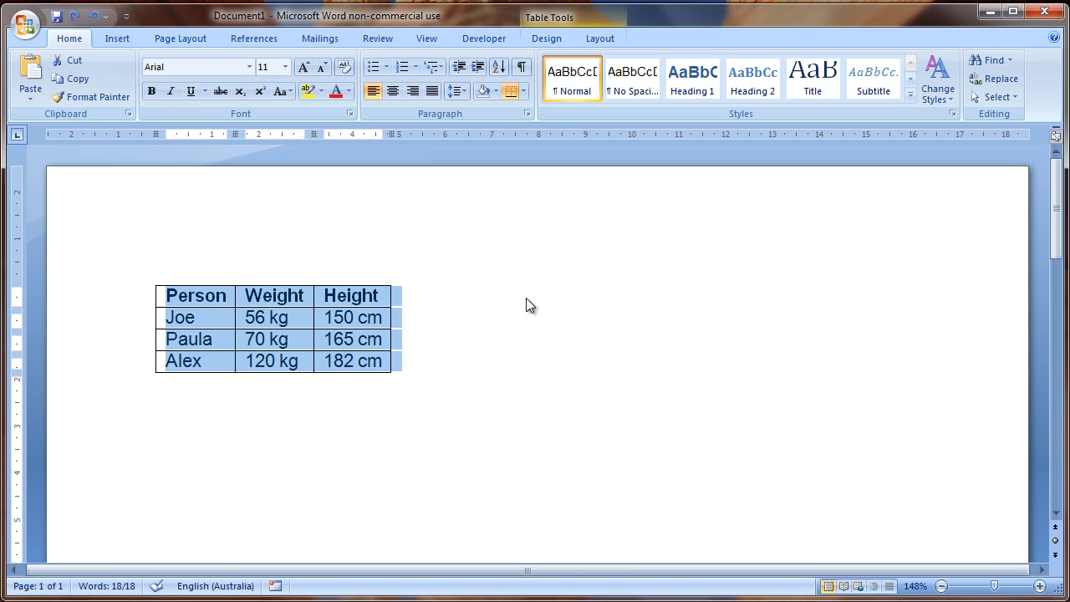
Switch to the Wikipedia periodic table page in the browser and copy the table together with its introductory sentence.
mouse_move(436, 601)
left_click(524, 535)
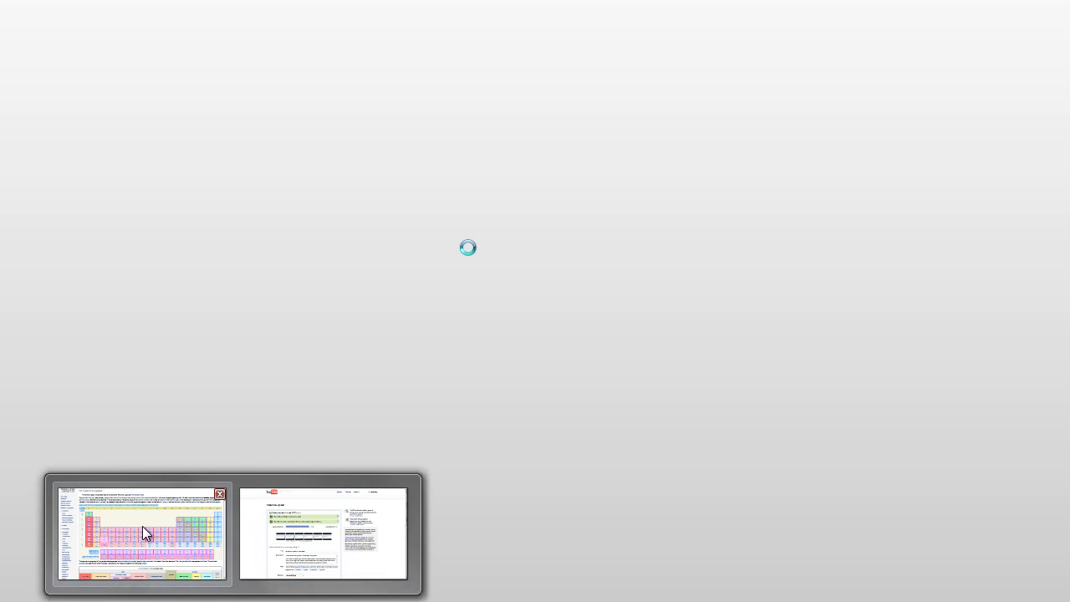
left_click(142, 526)
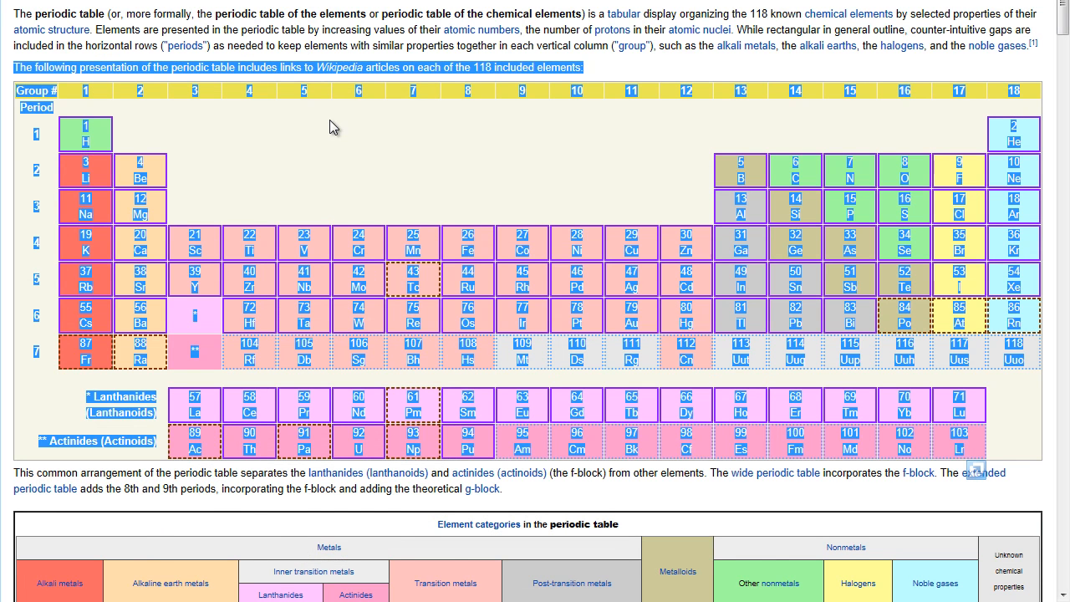
left_click(294, 138)
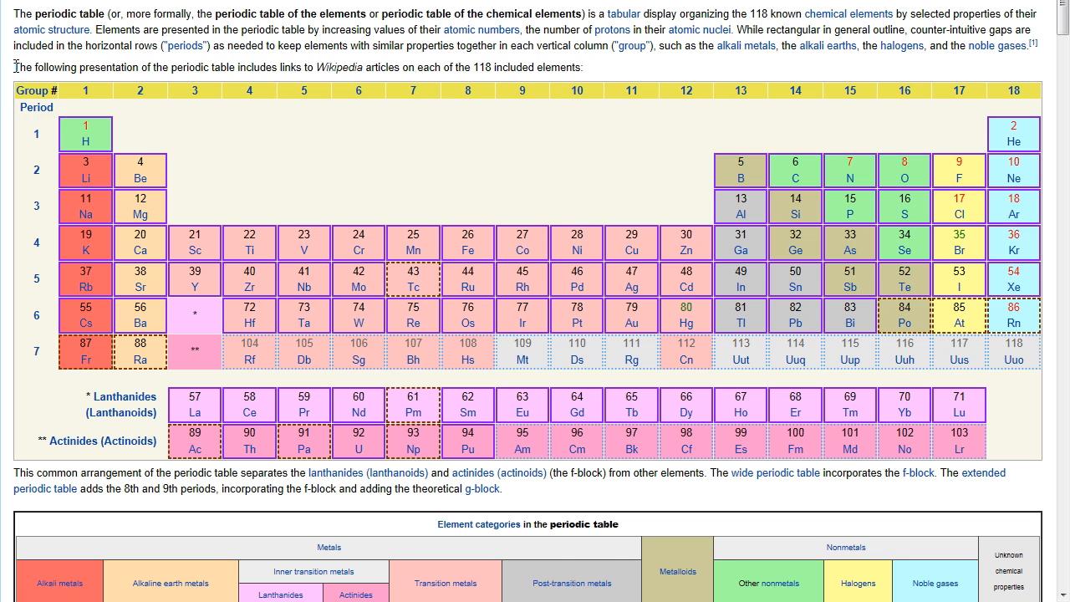
left_click_drag(15, 66, 1041, 445)
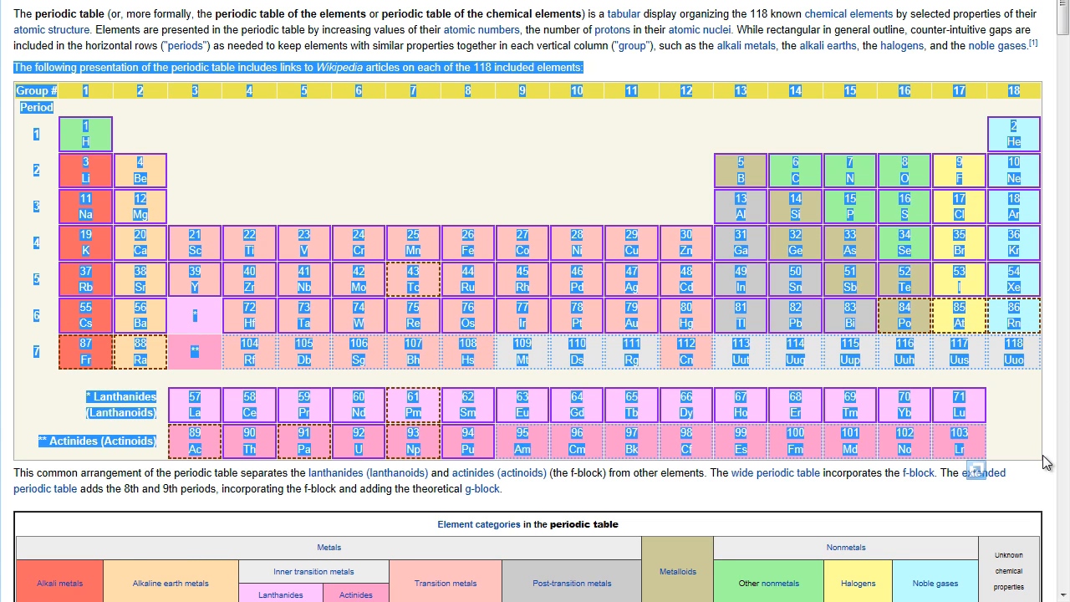
right_click(737, 220)
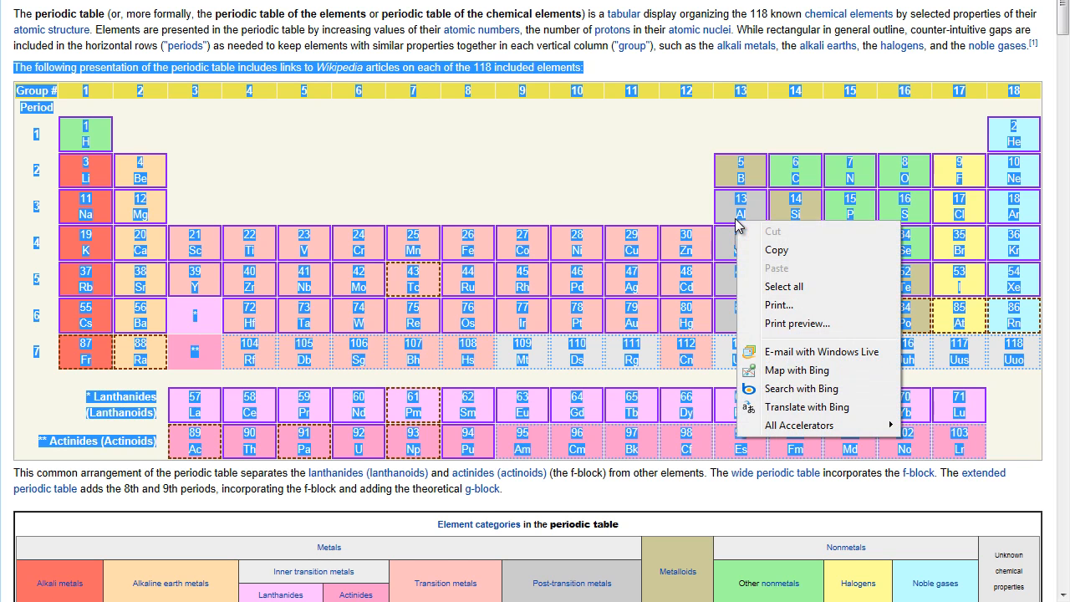
left_click(755, 250)
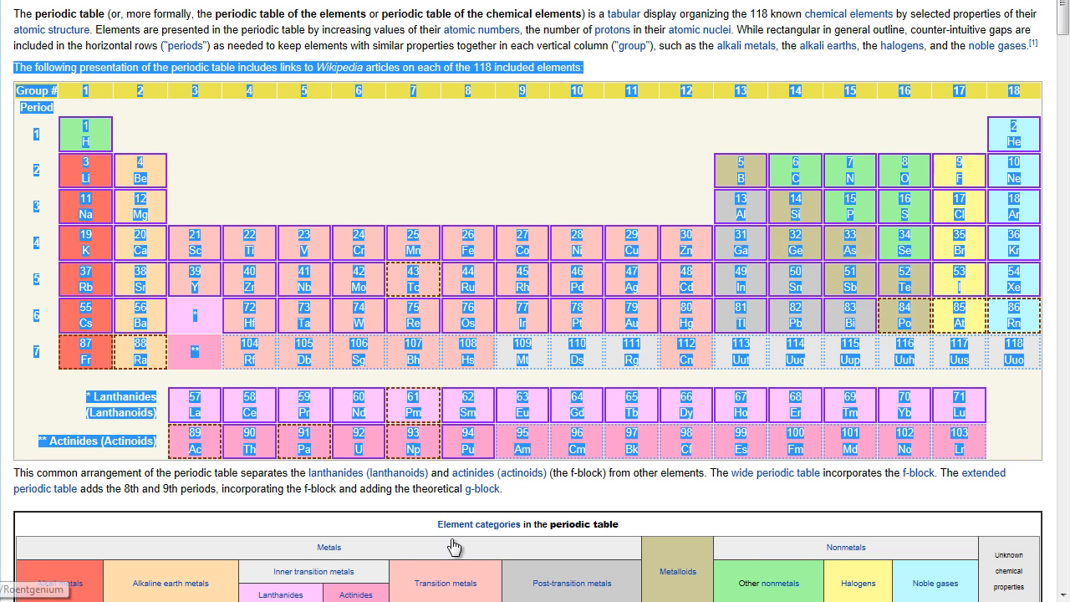
Switch to the blank Word document, paste the copied periodic table and place the cursor inside it.
left_click(486, 600)
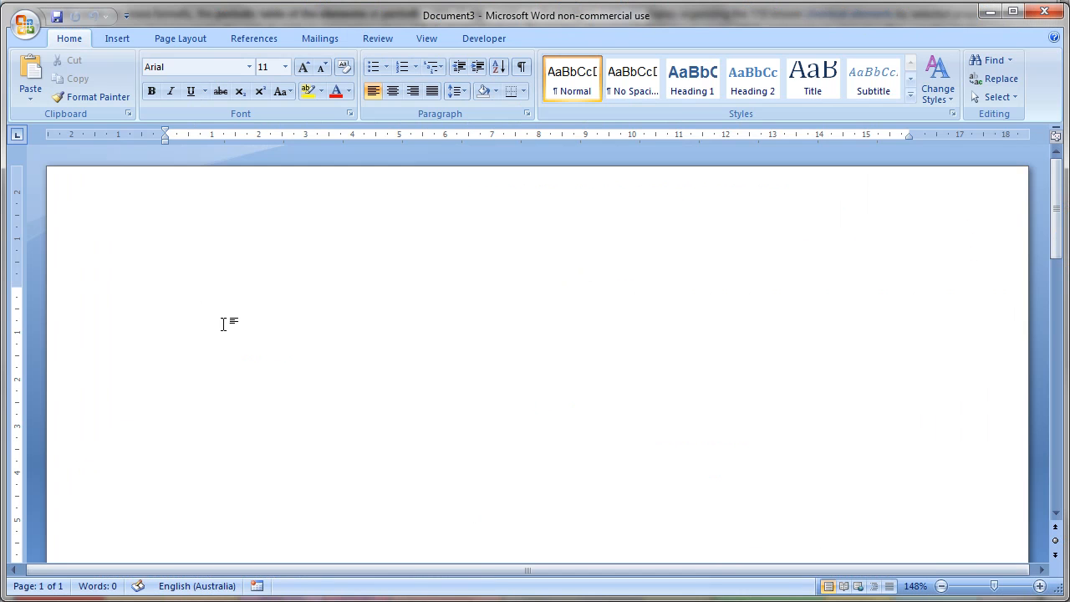
right_click(208, 290)
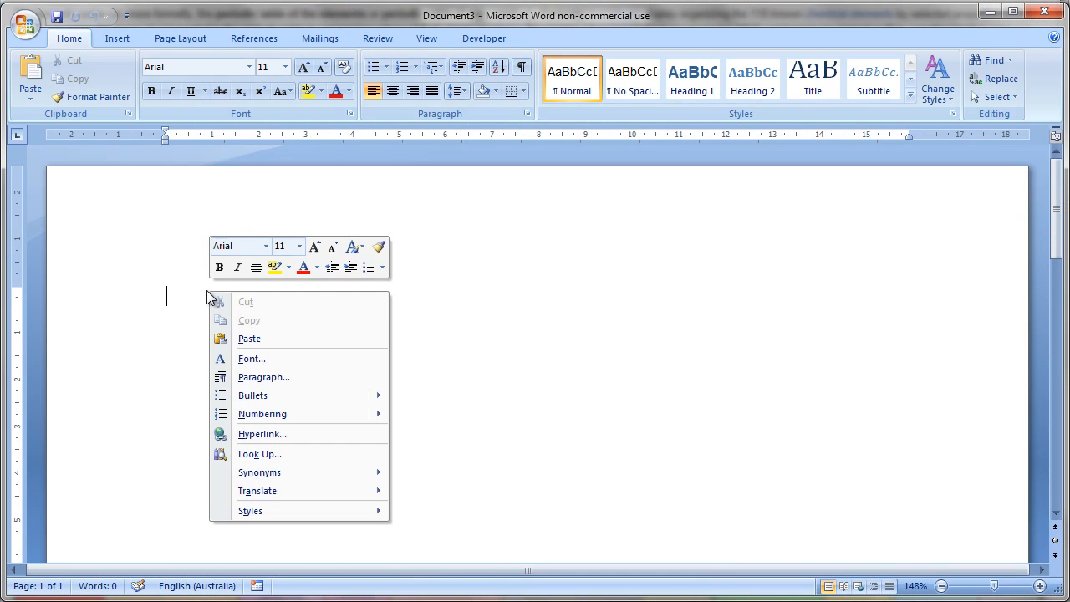
left_click(247, 338)
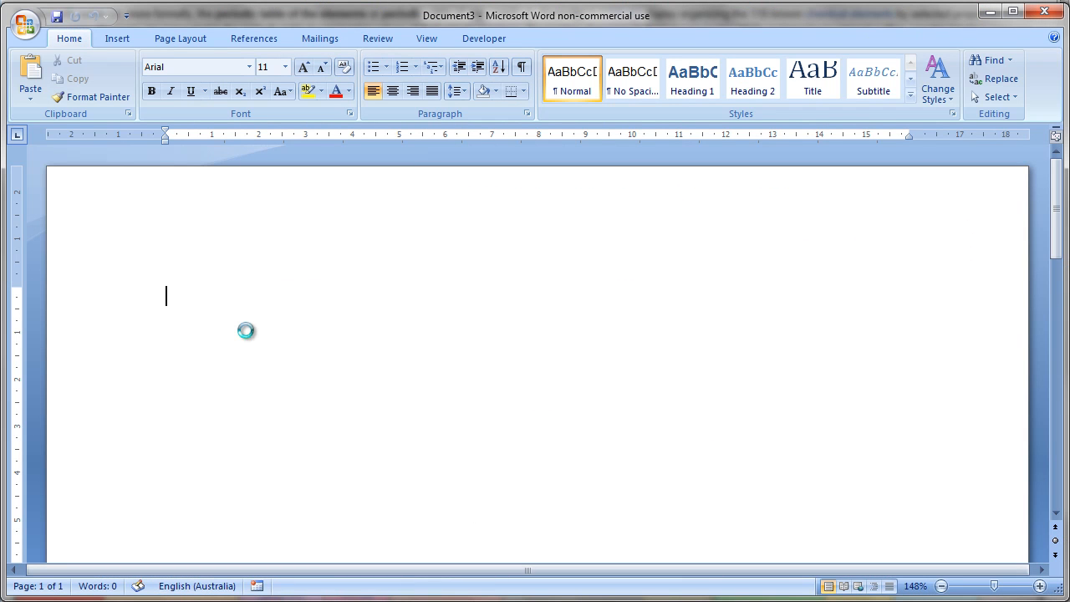
scroll(275, 371, "up", 4)
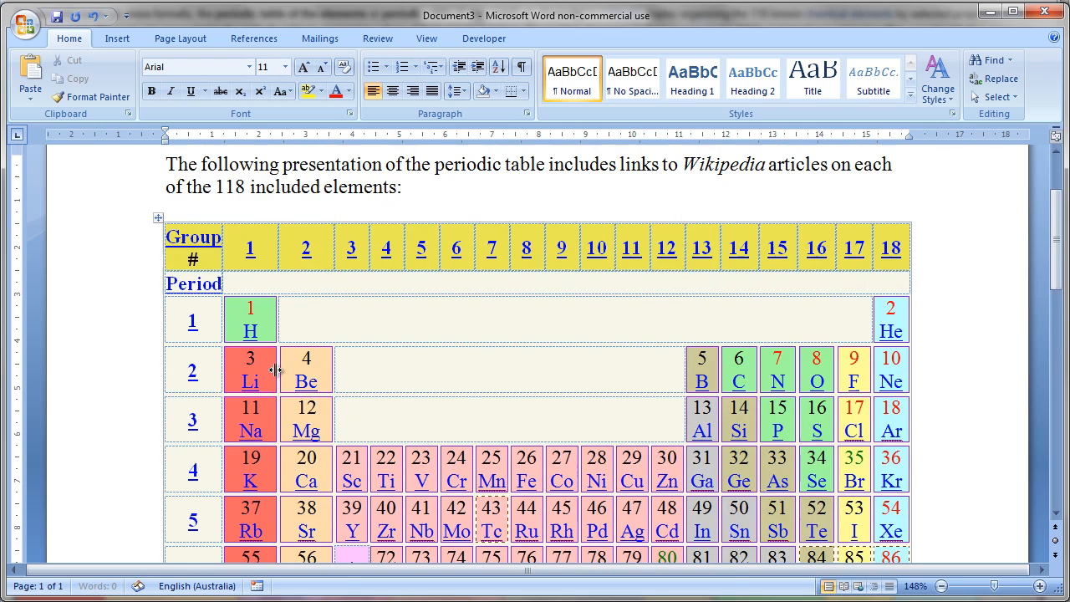
scroll(275, 371, "up", 2)
left_click(214, 318)
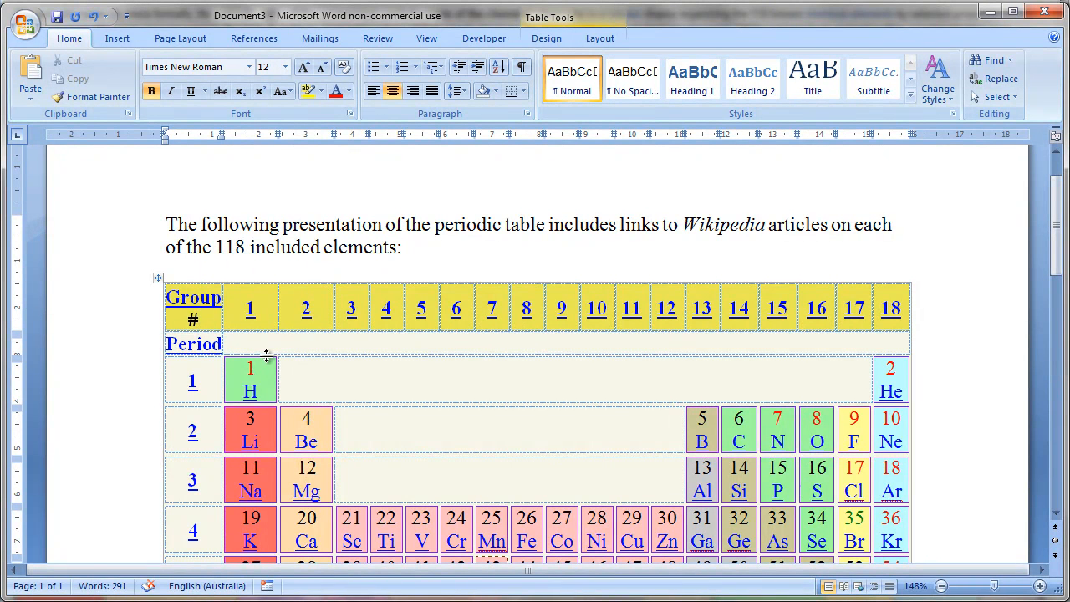
Convert the whole pasted periodic table to text separated with tabs.
left_click(159, 278)
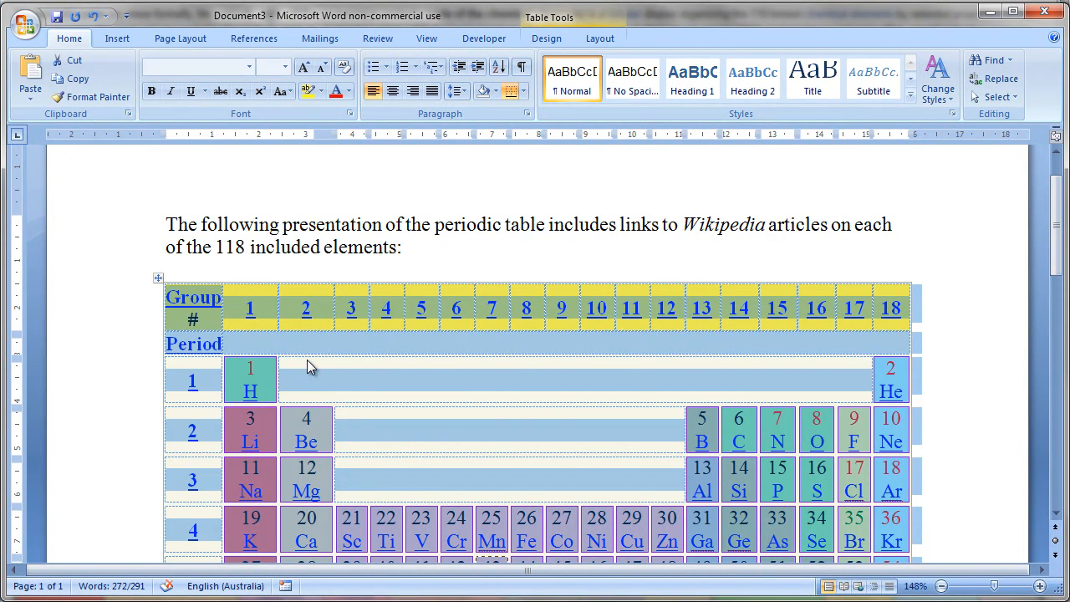
left_click(599, 39)
left_click(1002, 96)
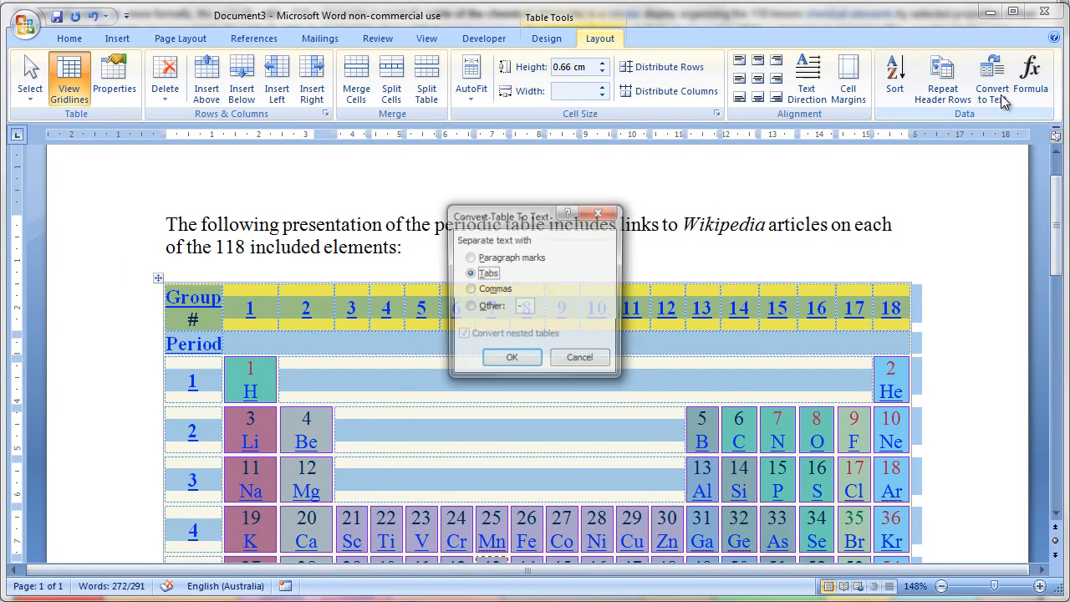
left_click(514, 360)
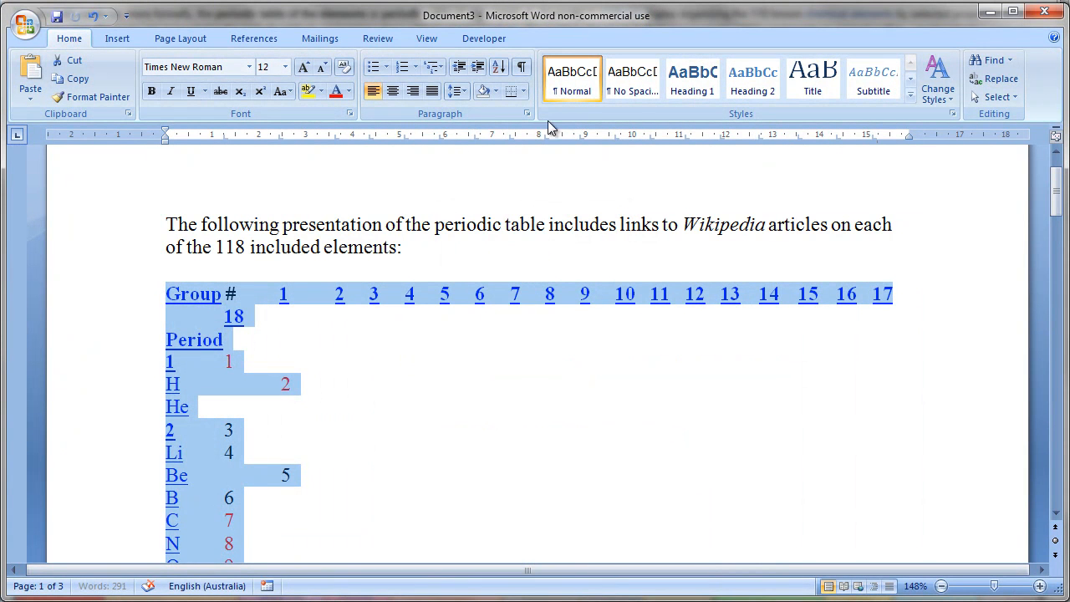
Apply the Normal style to the converted text and clear all of its remaining formatting.
left_click(575, 84)
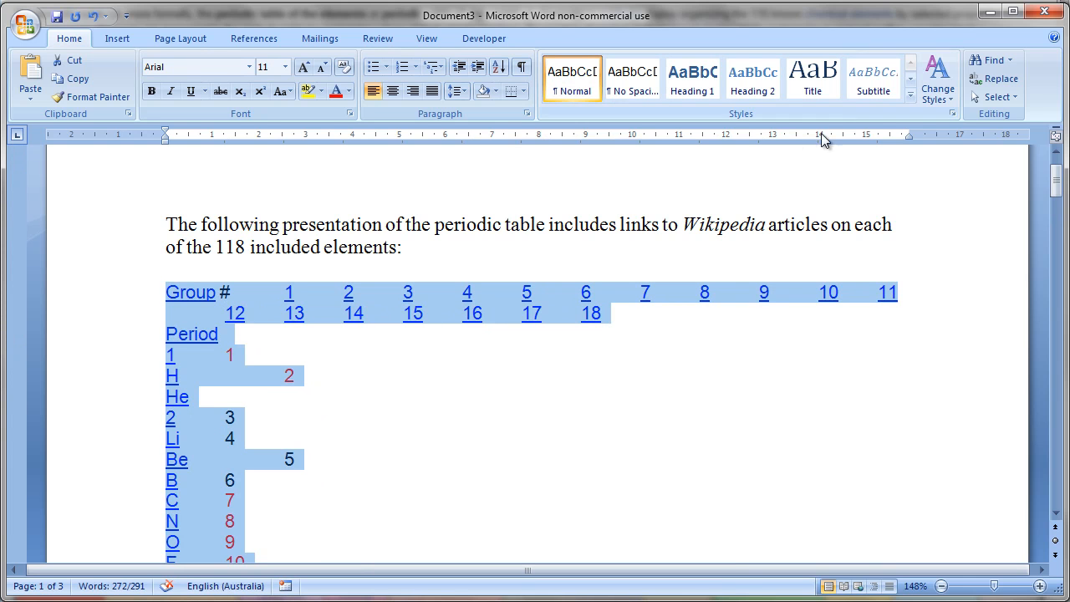
left_click(953, 115)
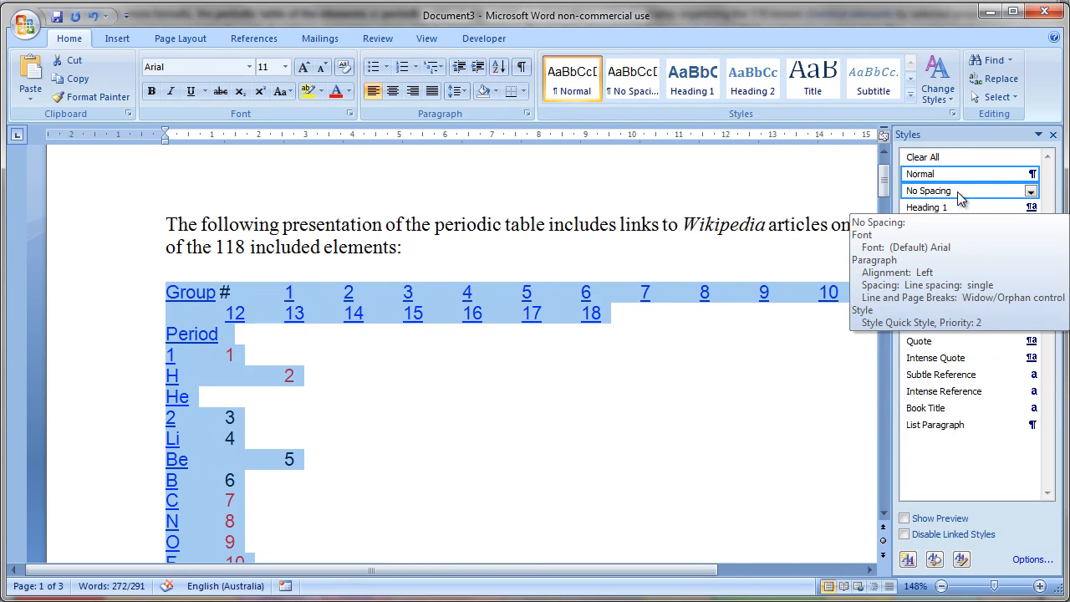
left_click(933, 163)
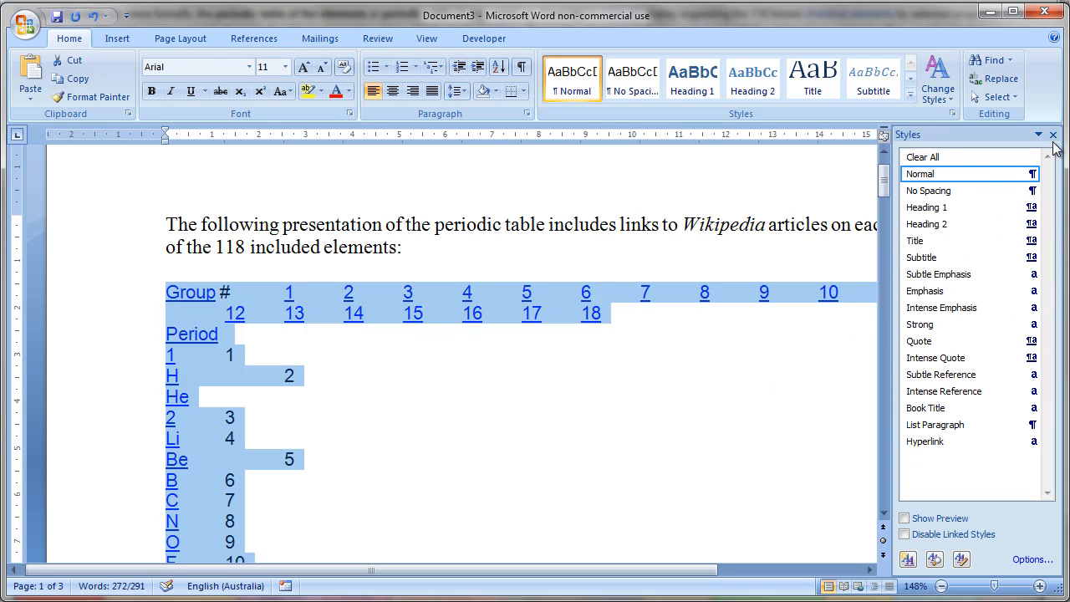
left_click(1054, 134)
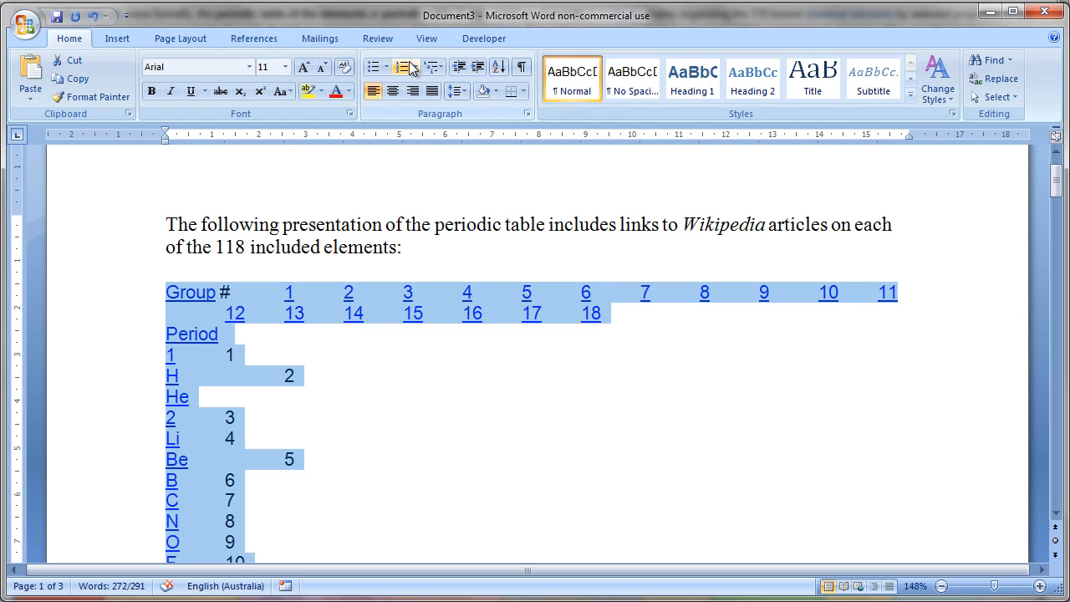
Convert the selected text back into a 19-column table, separating the text at tabs with fixed column width Auto.
left_click(110, 42)
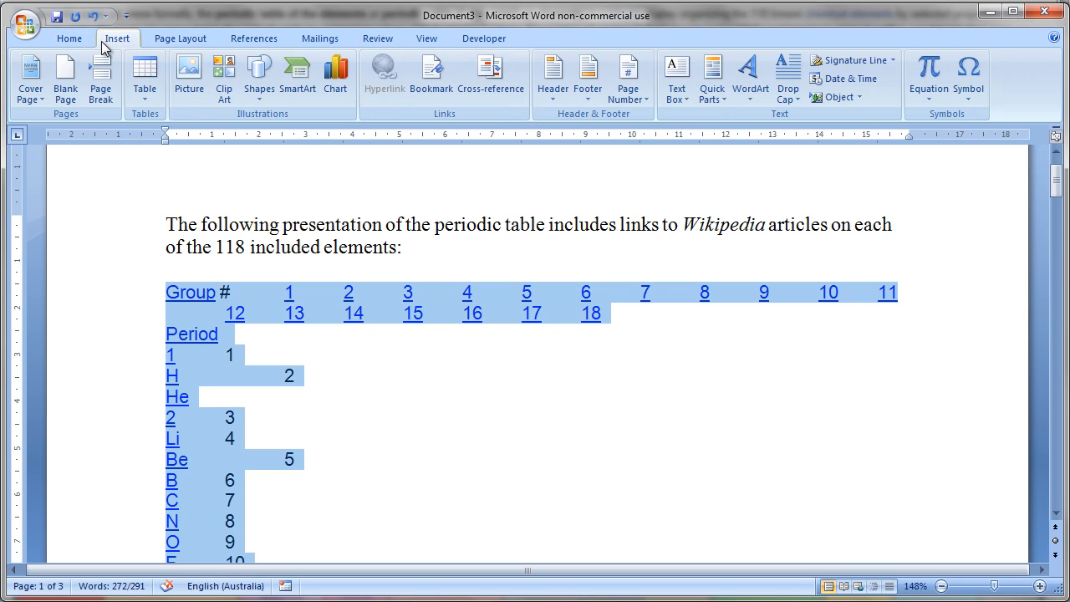
left_click(145, 83)
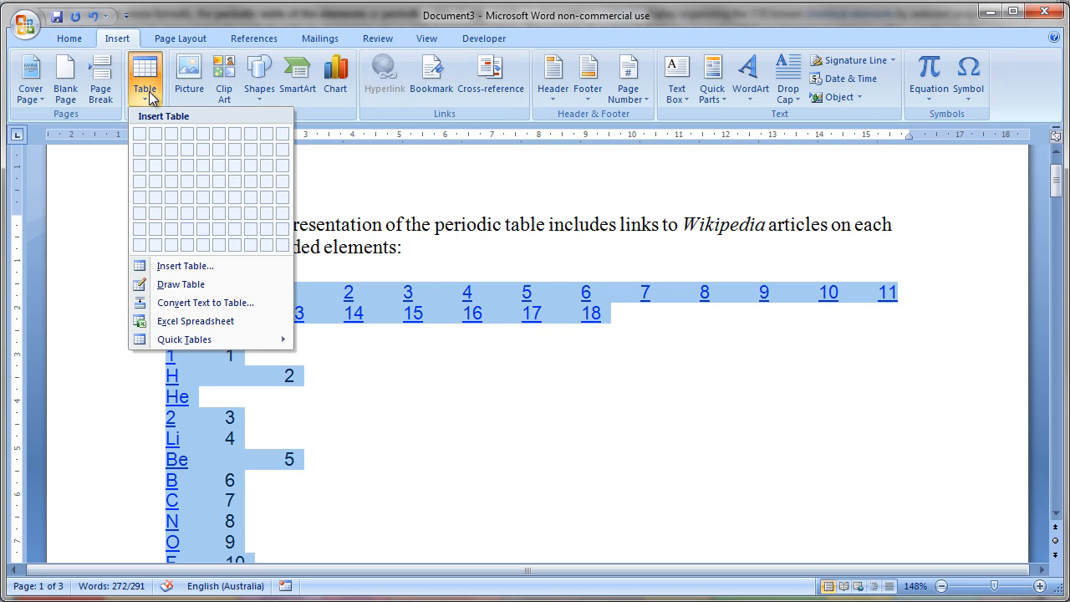
left_click(215, 303)
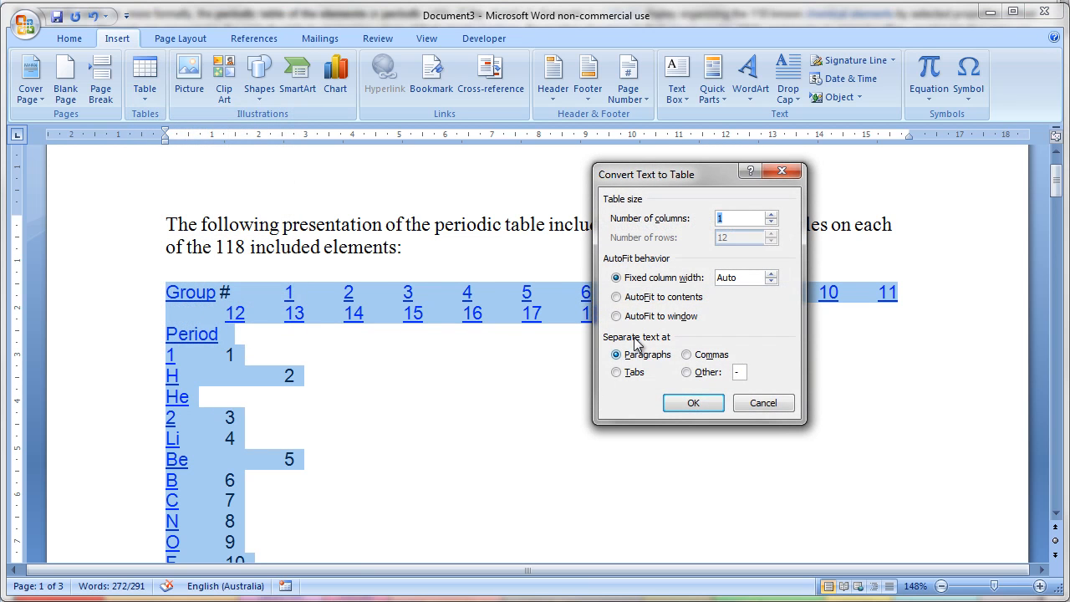
left_click(624, 378)
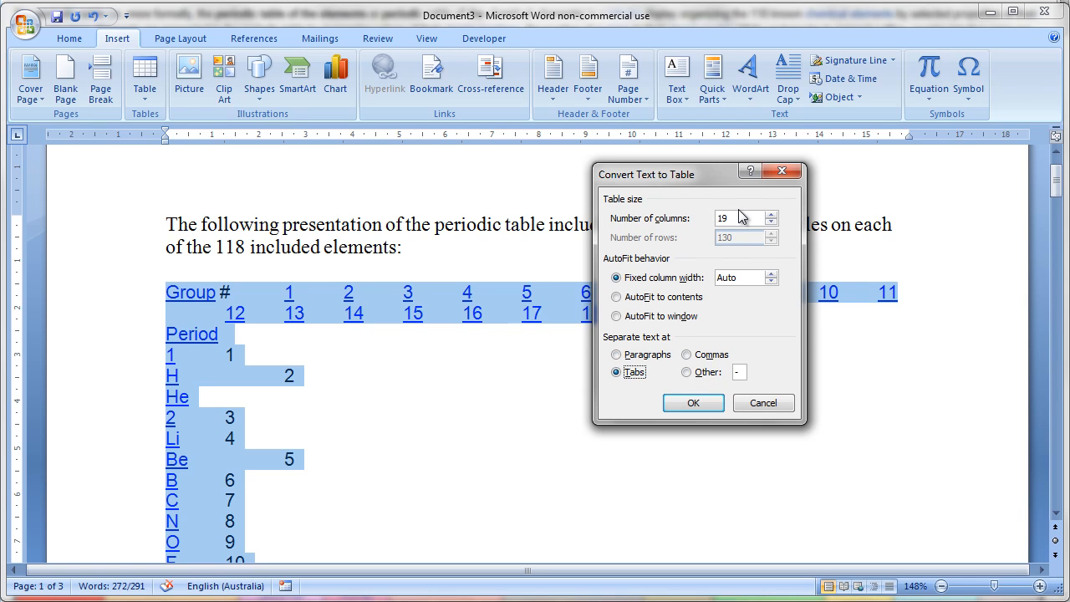
left_click(693, 403)
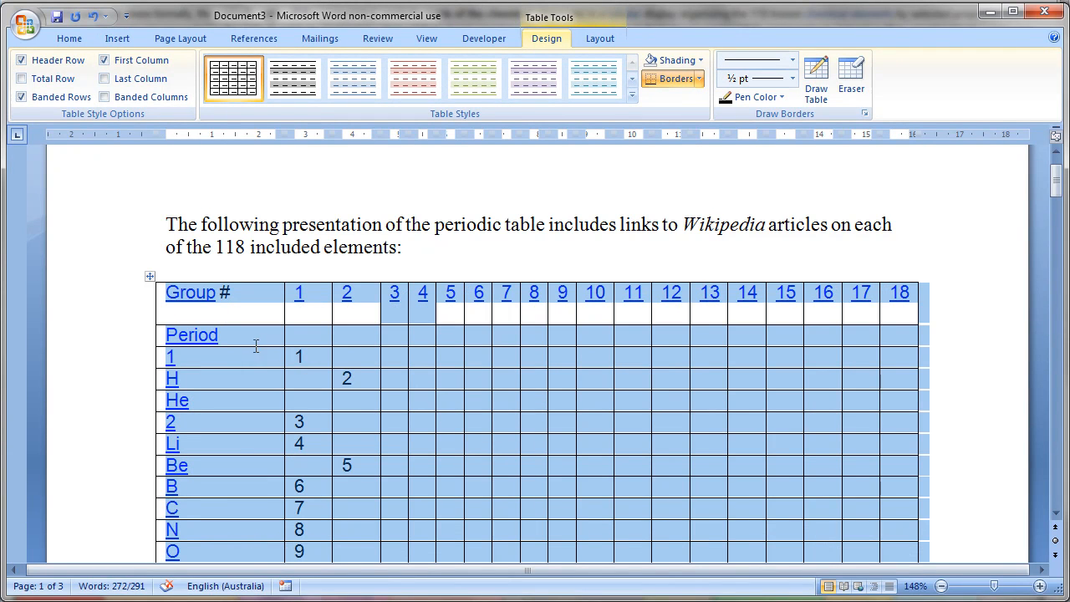
Compare the rebuilt table with the Wikipedia periodic table, and switch to the document containing the Person, Weight and Height table.
scroll(334, 525, "down", 3)
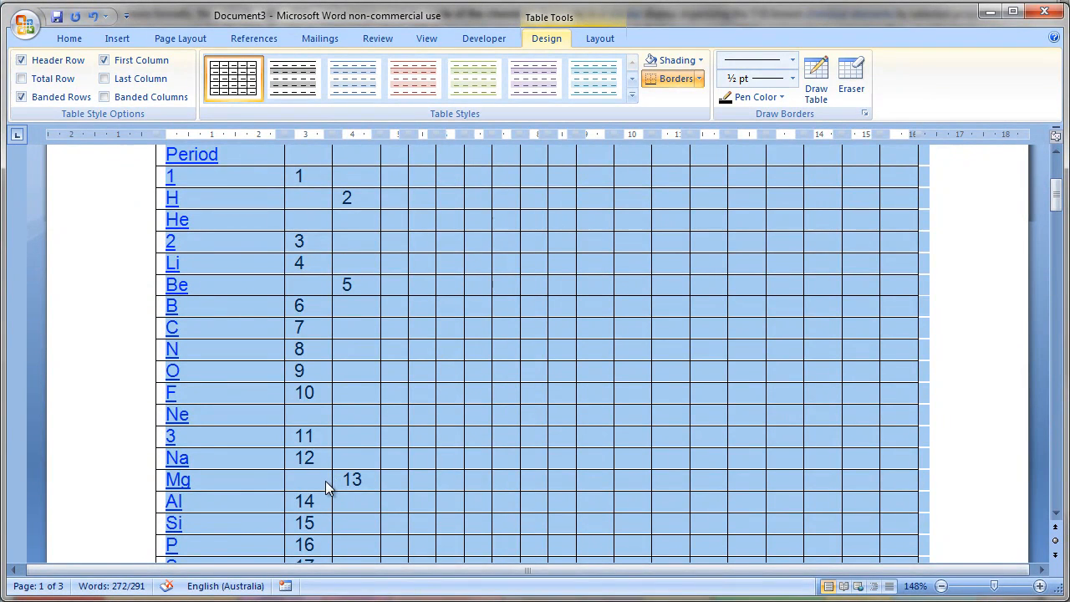
scroll(326, 481, "up", 2)
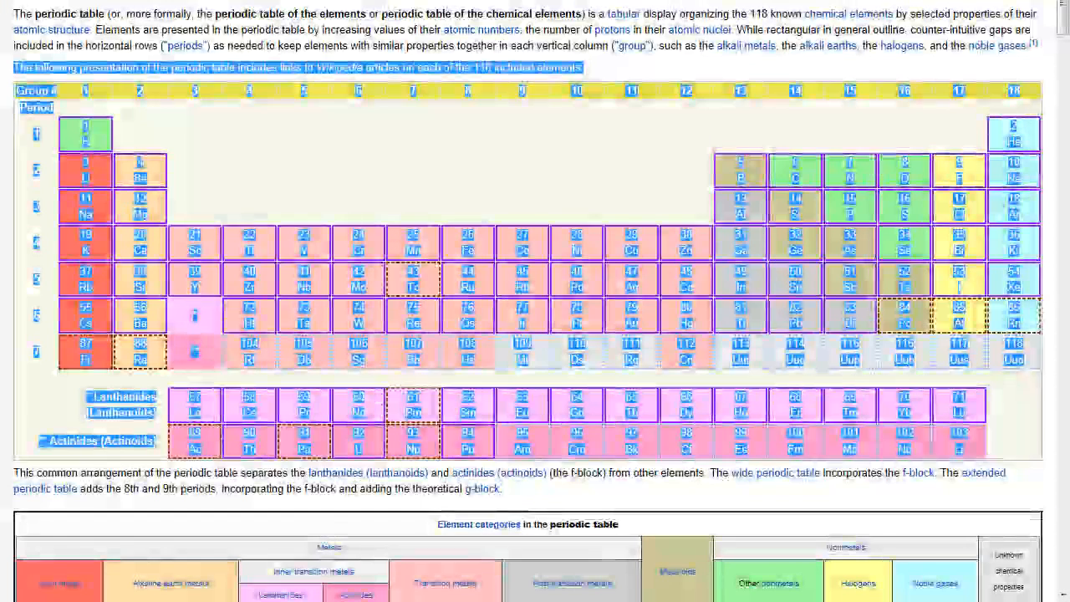
left_click(287, 207)
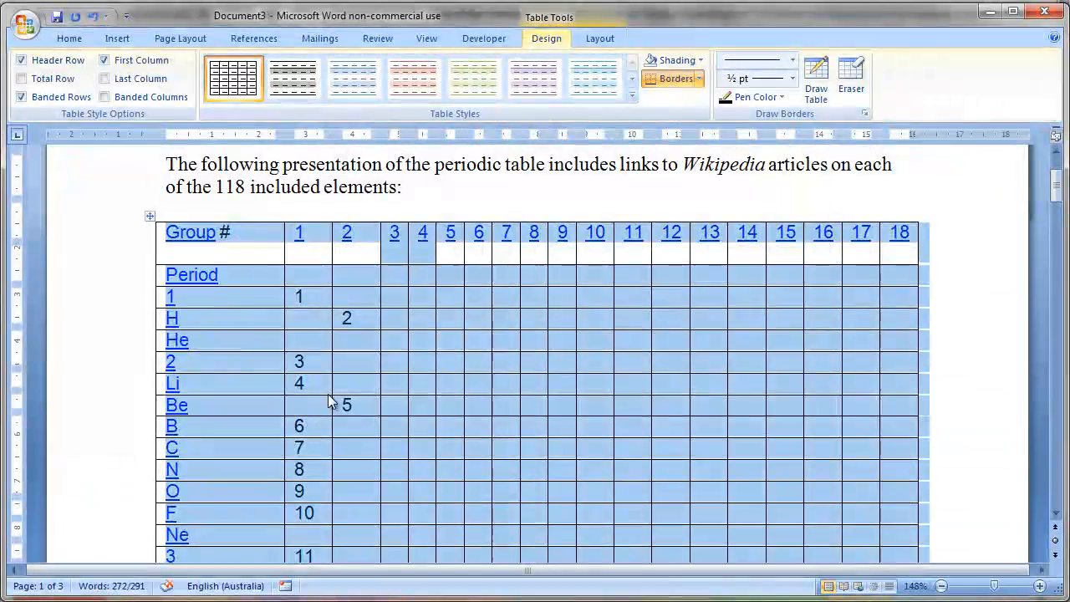
left_click(326, 283)
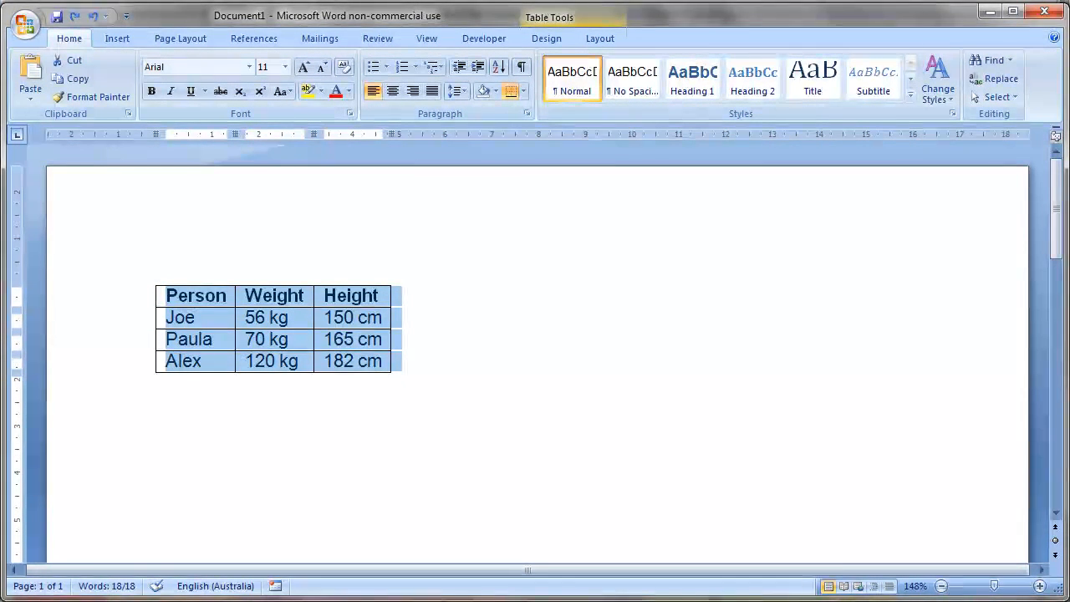
key("alt+Tab")
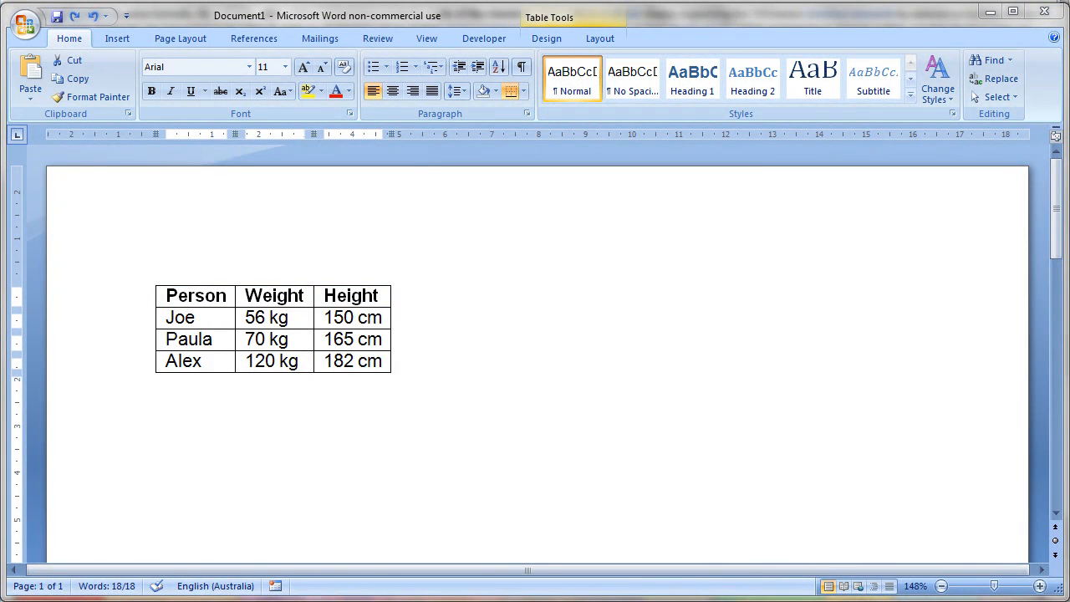